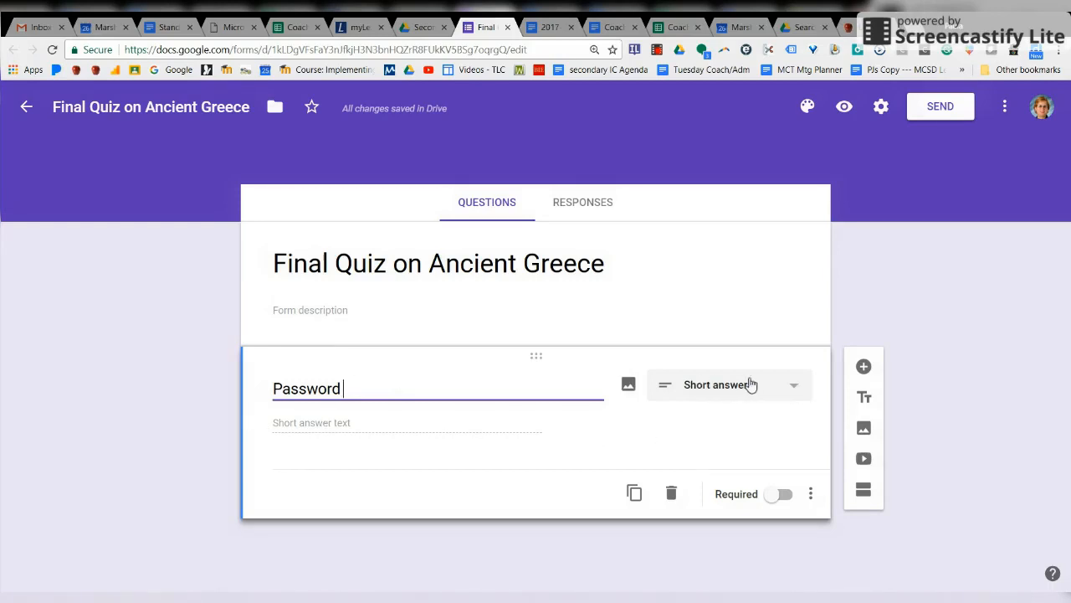
Step: Add response validation to the Password question, trying the Text and Length types
{"action": "left_click", "coordinate": [811, 496]}
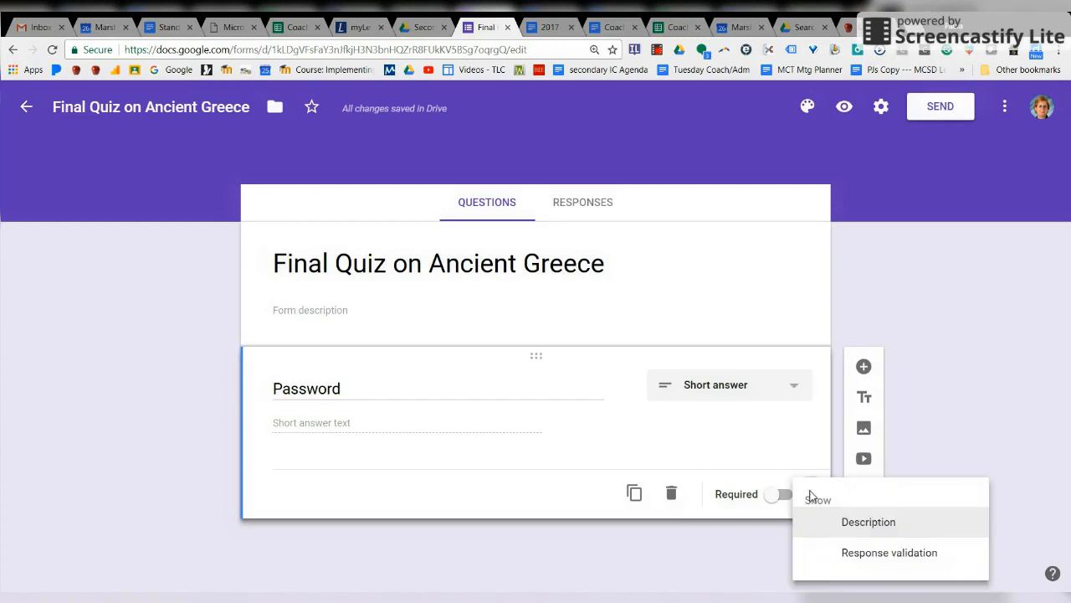
{"action": "left_click", "coordinate": [889, 553]}
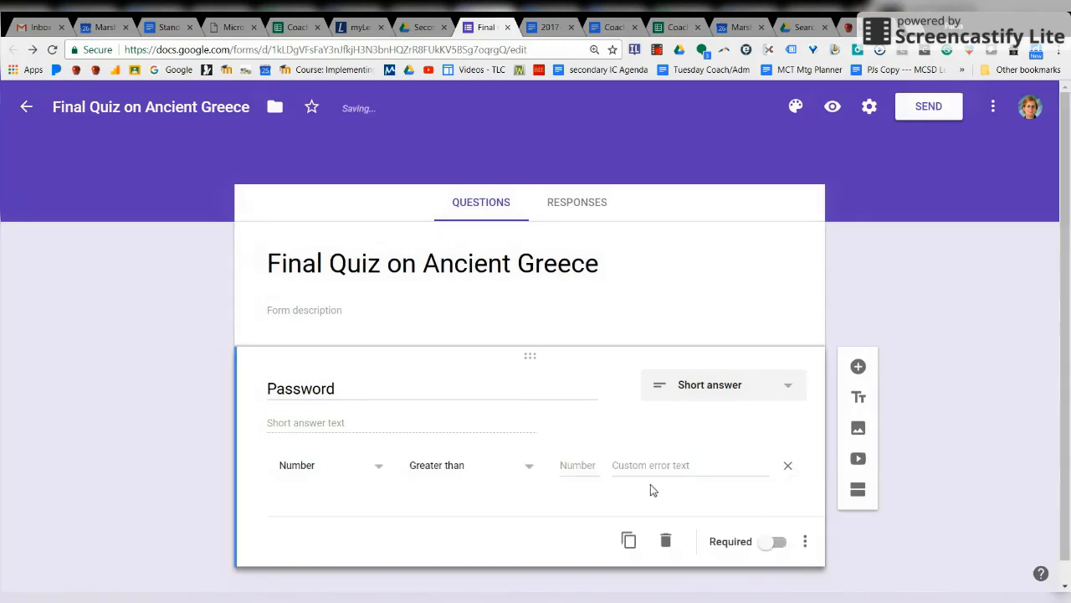
{"action": "left_click", "coordinate": [379, 471]}
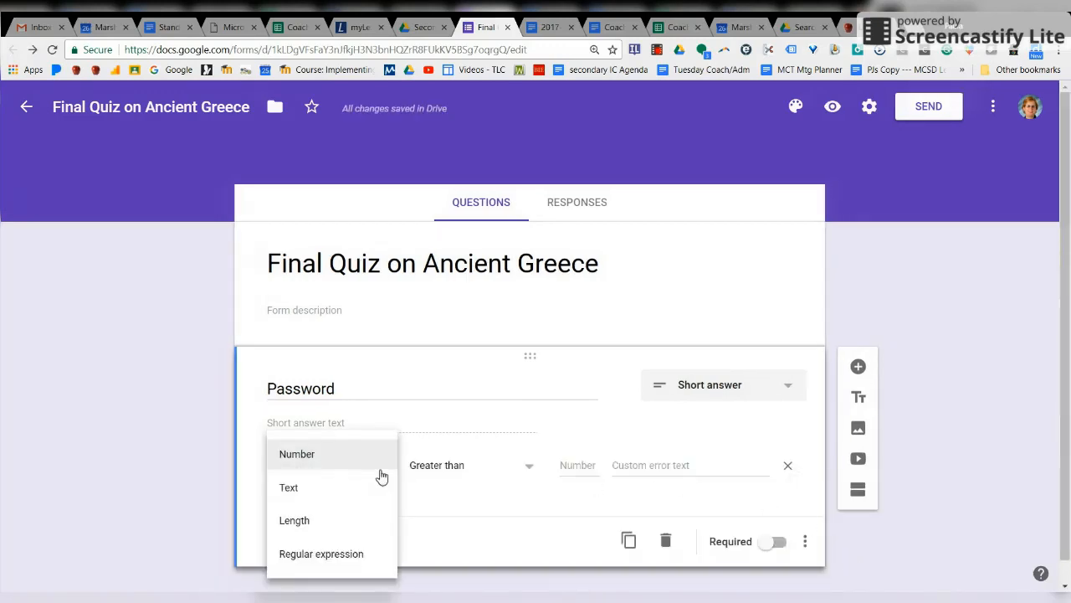
{"action": "left_click", "coordinate": [371, 488]}
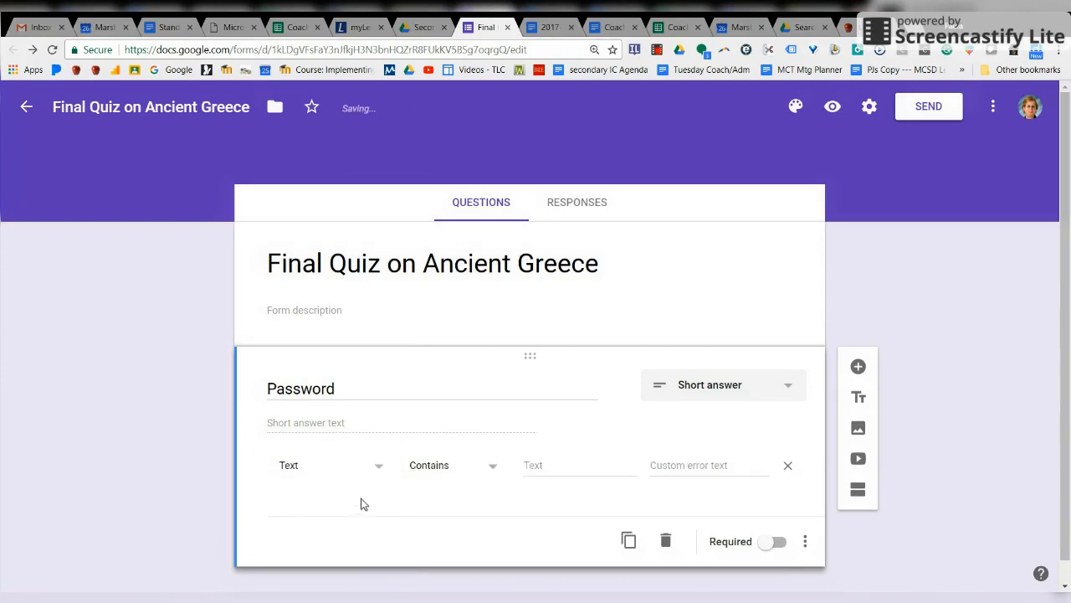
{"action": "left_click", "coordinate": [379, 470]}
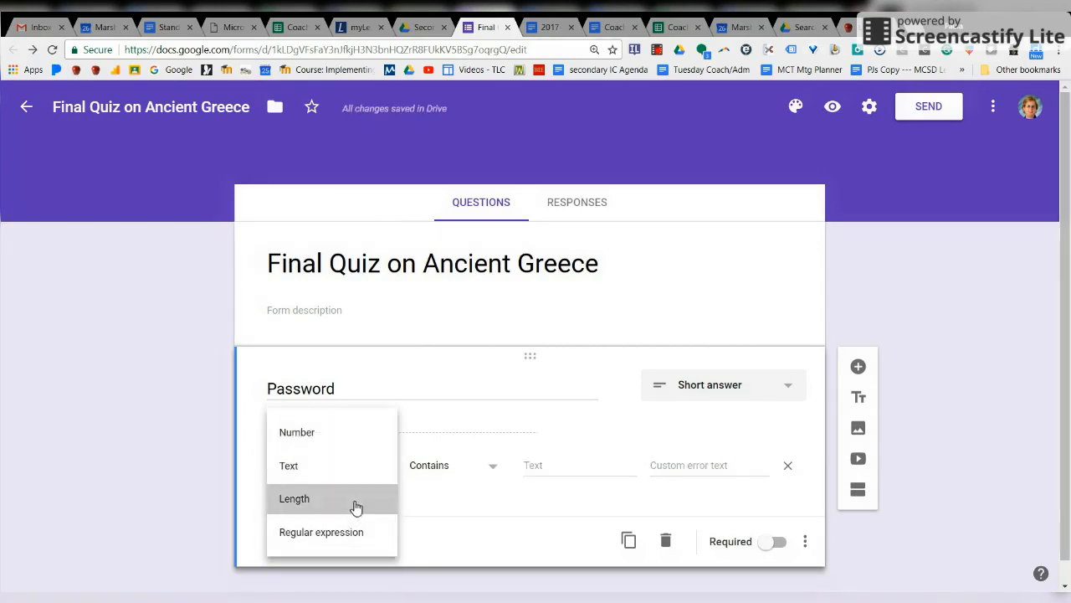
{"action": "left_click", "coordinate": [356, 503]}
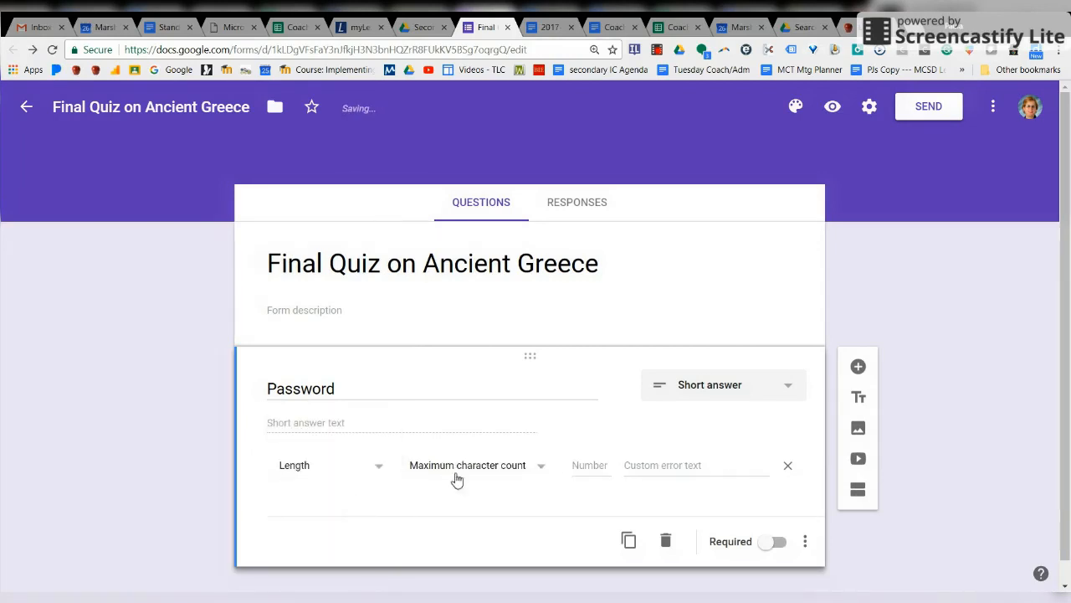
Step: Set the validation type to Regular expression with the Contains condition
{"action": "left_click", "coordinate": [371, 471]}
{"action": "left_click", "coordinate": [363, 508]}
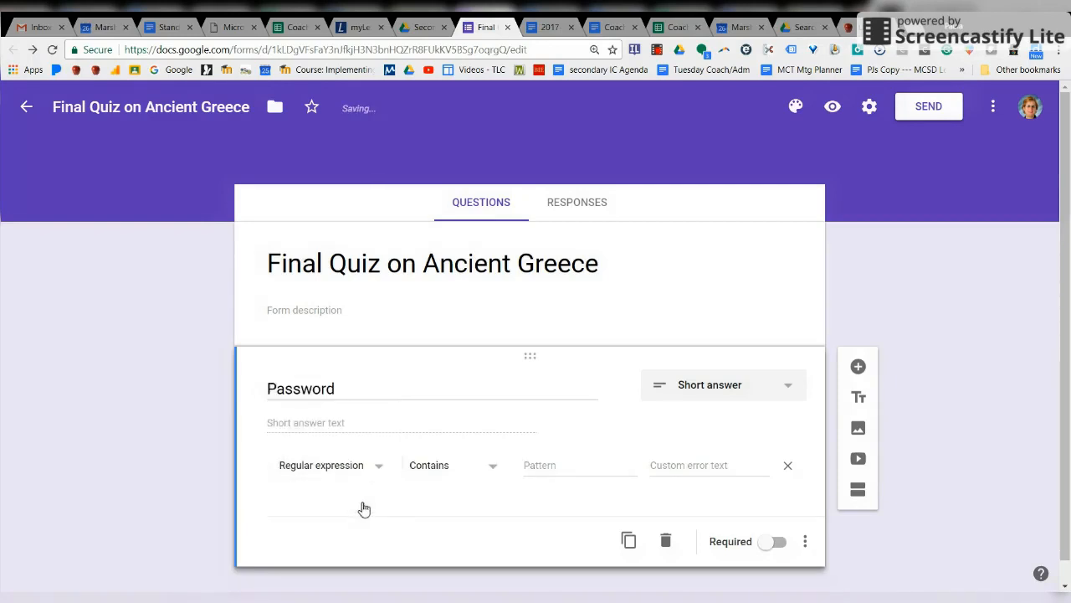
{"action": "left_click", "coordinate": [378, 470]}
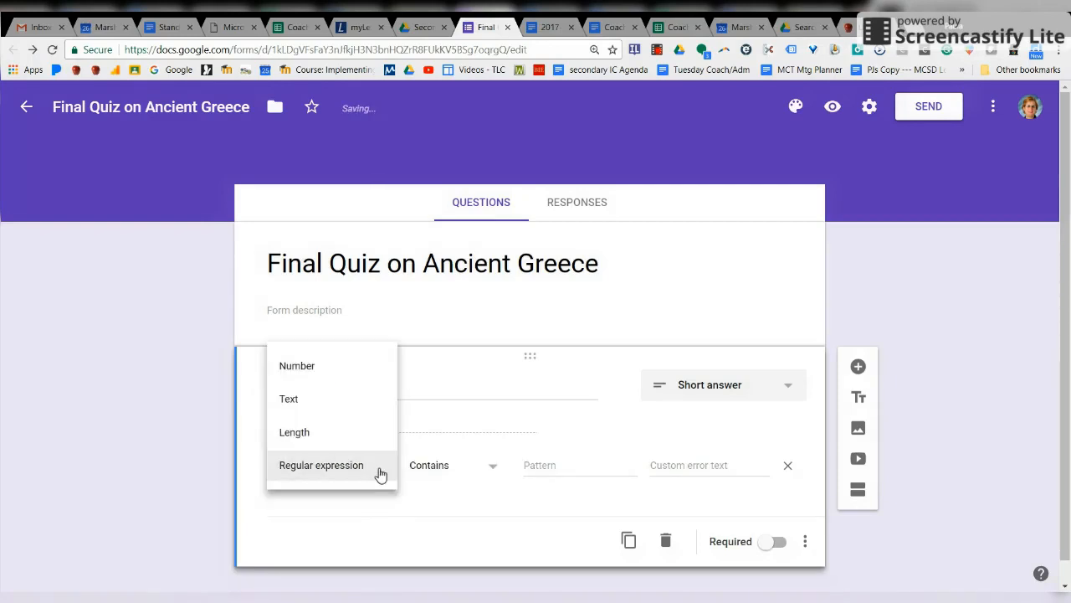
{"action": "left_click", "coordinate": [358, 398]}
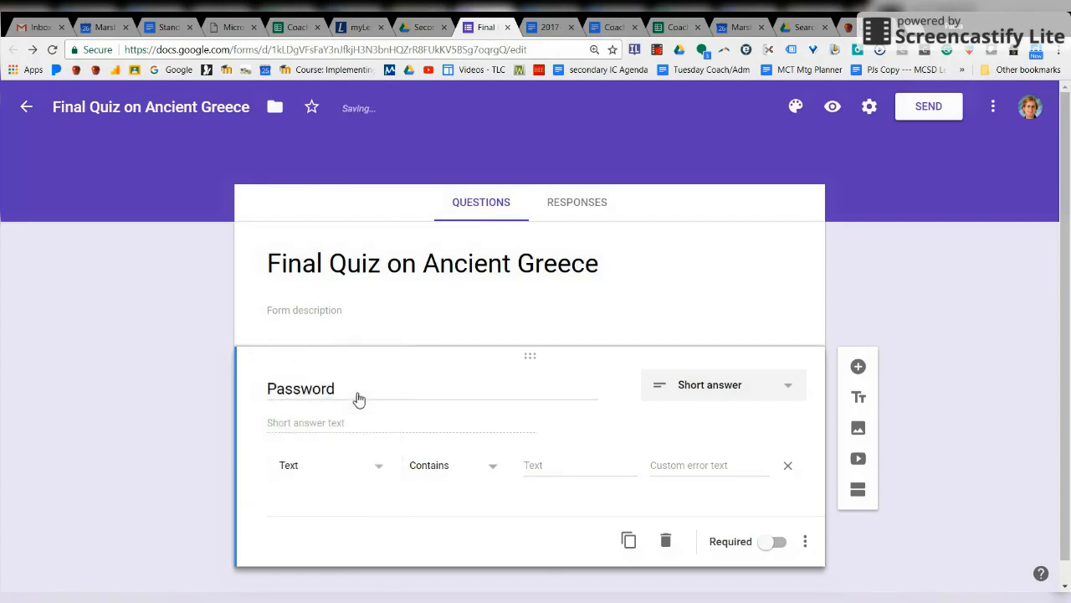
{"action": "left_click", "coordinate": [370, 467]}
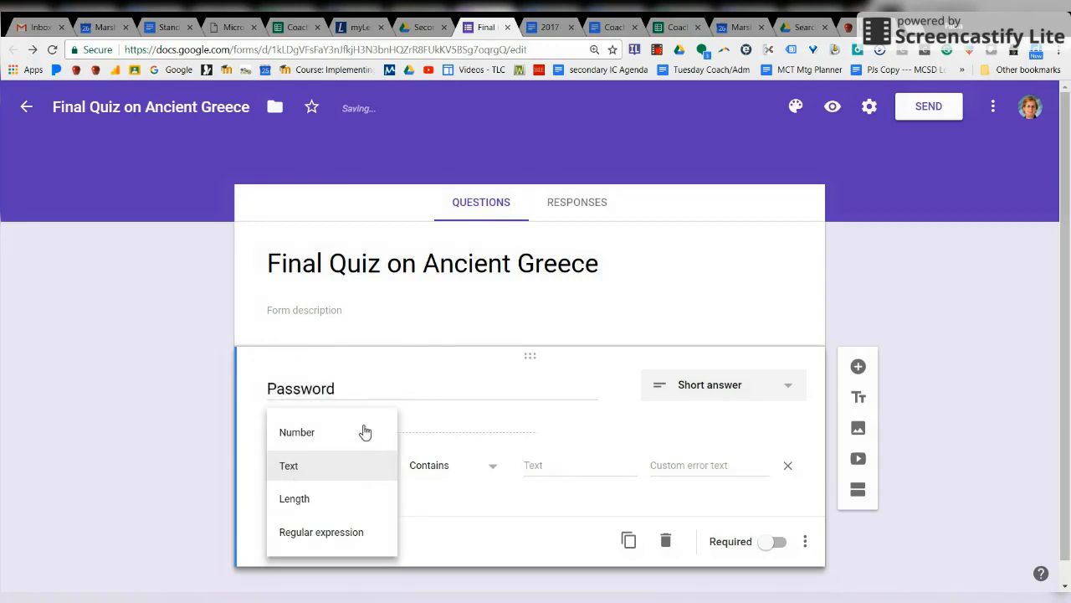
{"action": "left_click", "coordinate": [359, 536]}
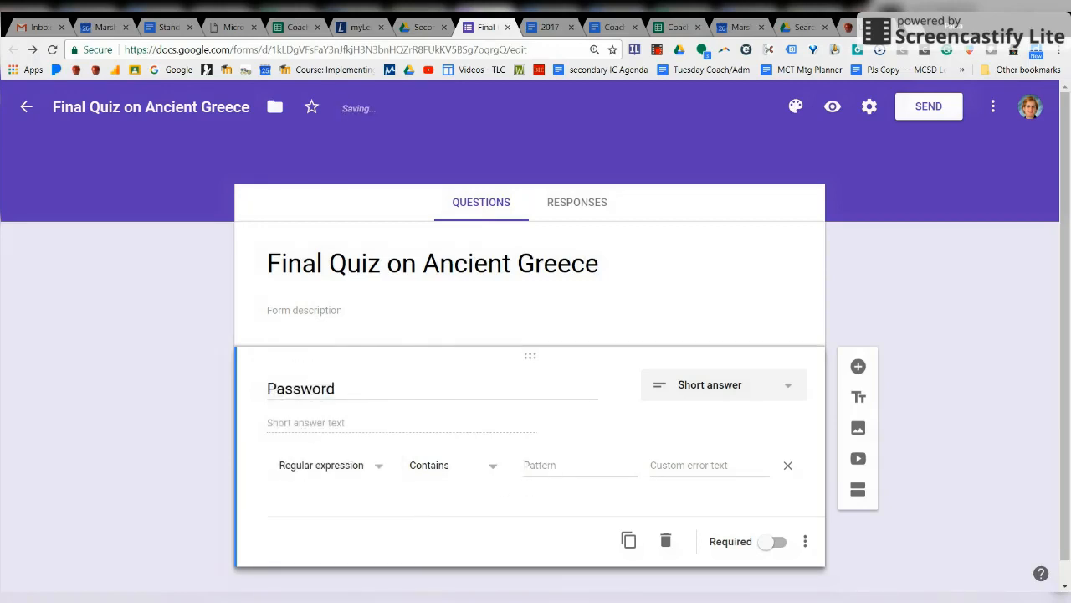
{"action": "left_click", "coordinate": [580, 465]}
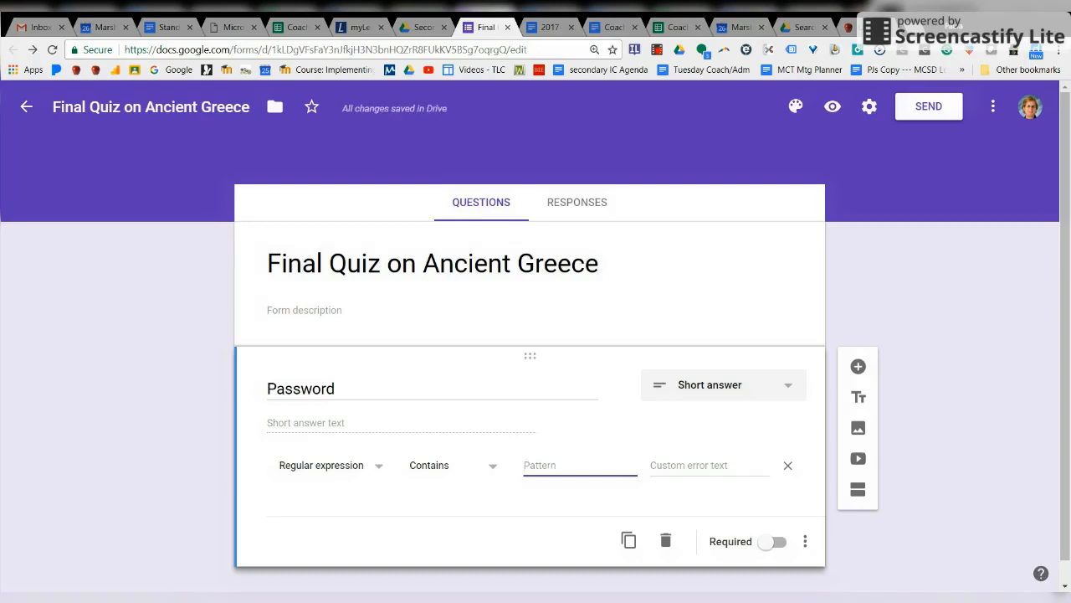
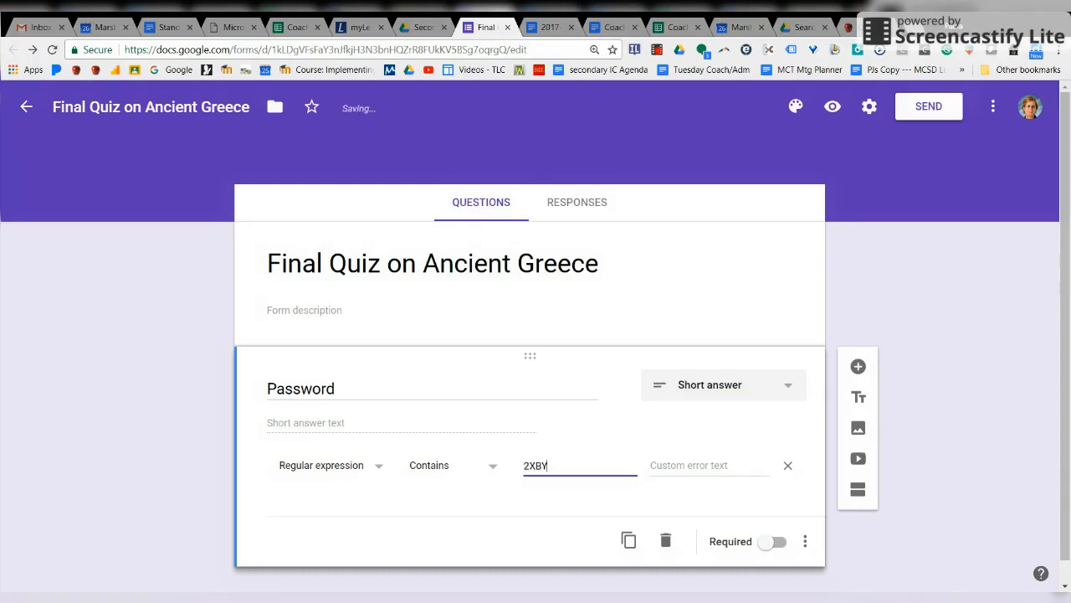
Step: Enter the quiz password as the pattern with error text 'Incorrect Password', and make the question required
{"action": "left_click", "coordinate": [707, 467]}
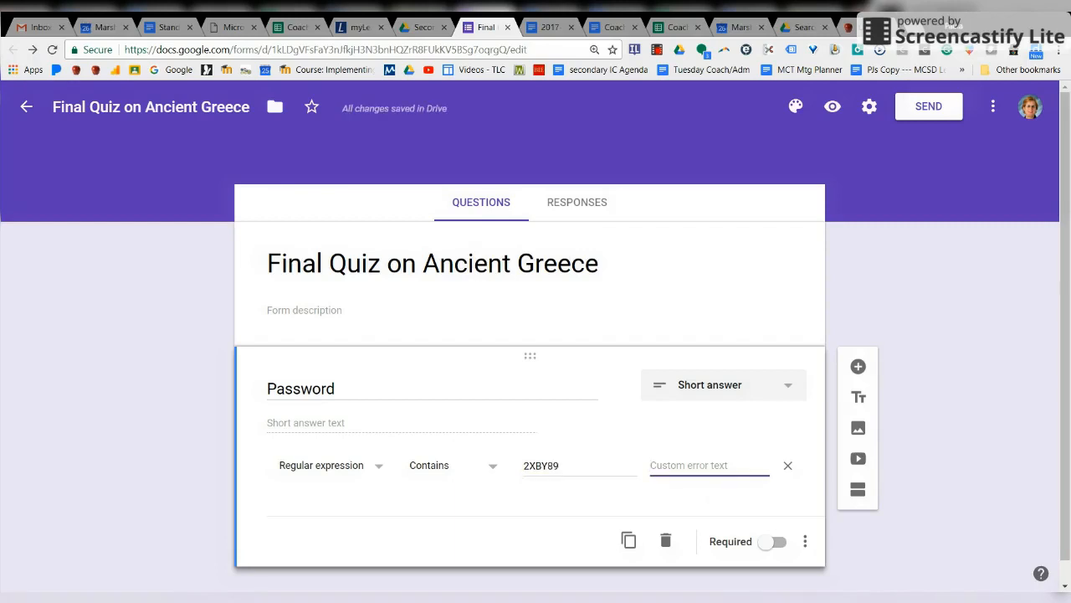
{"action": "type", "text": "Inc"}
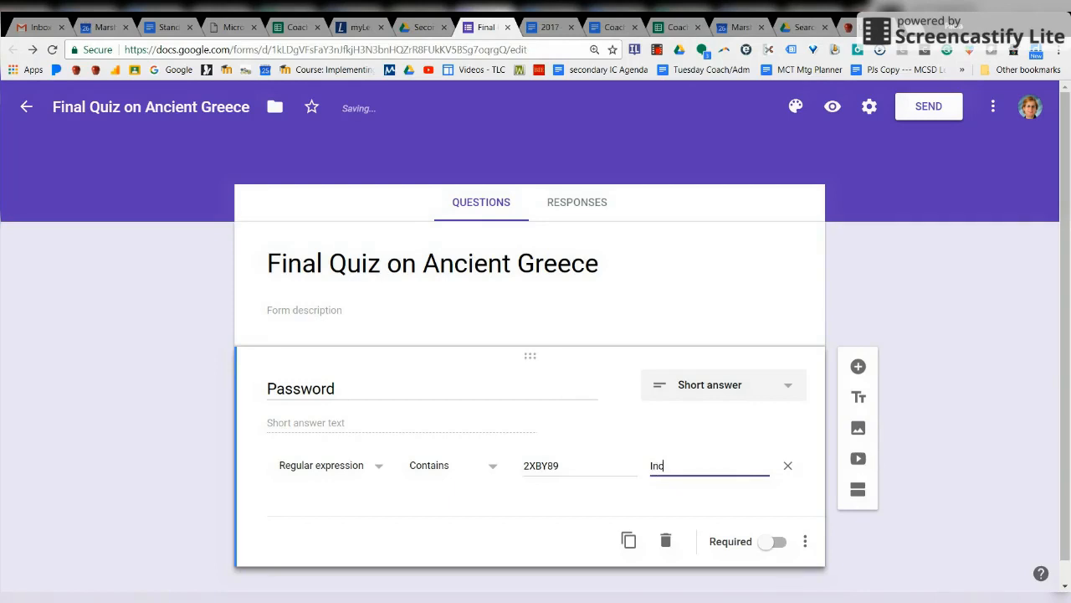
{"action": "type", "text": "orrect Password"}
{"action": "left_click", "coordinate": [776, 544]}
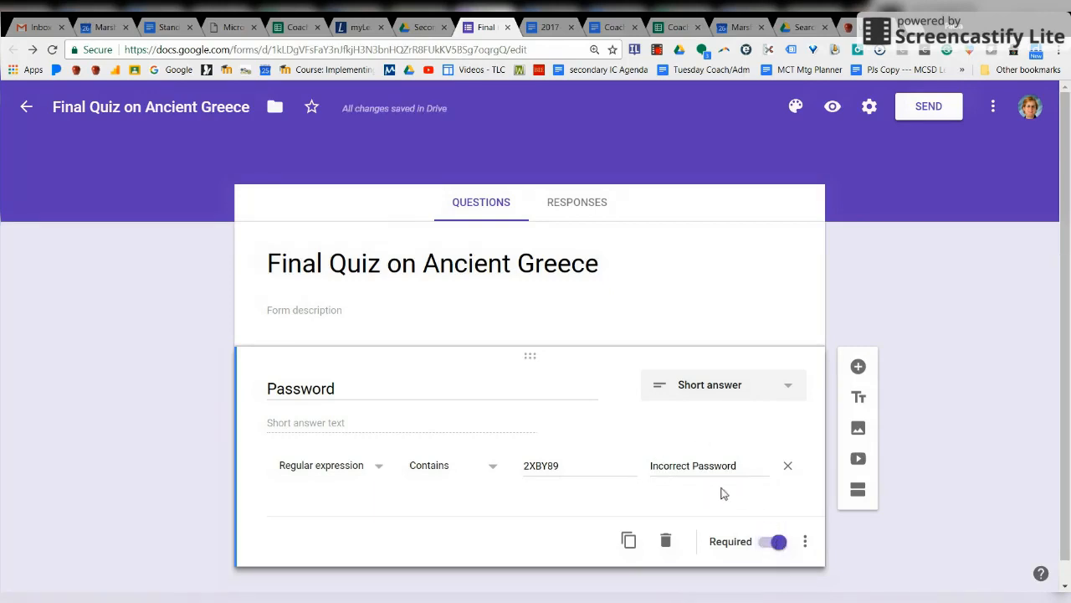
Step: Add a new section after the Password question and retitle it from Untitled Section to 'Questions'
{"action": "left_click", "coordinate": [858, 493]}
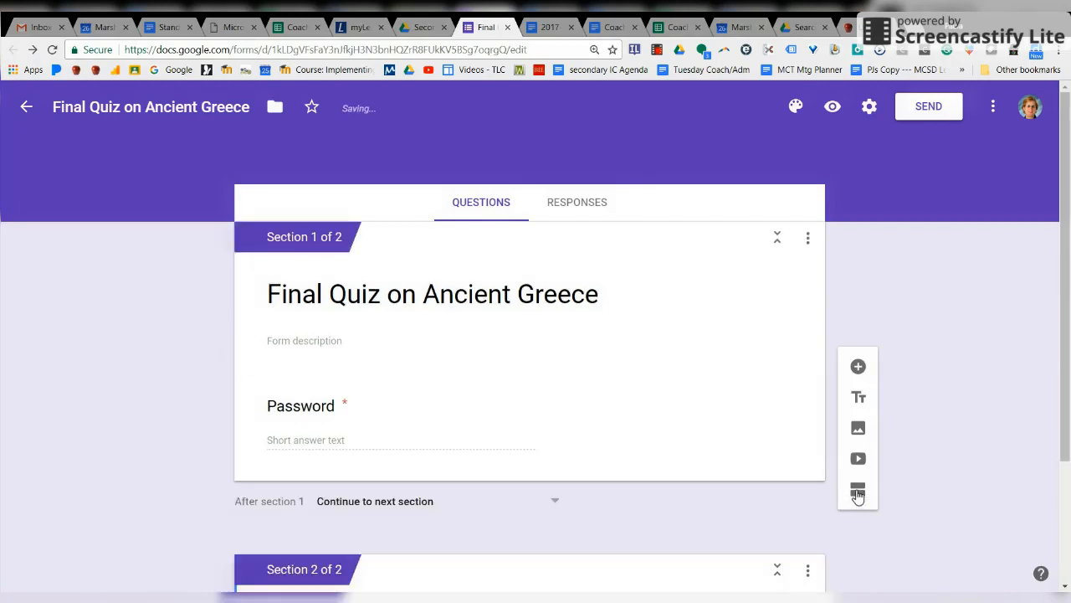
{"action": "scroll", "coordinate": [1067, 314], "scroll_direction": "down", "scroll_amount": 2}
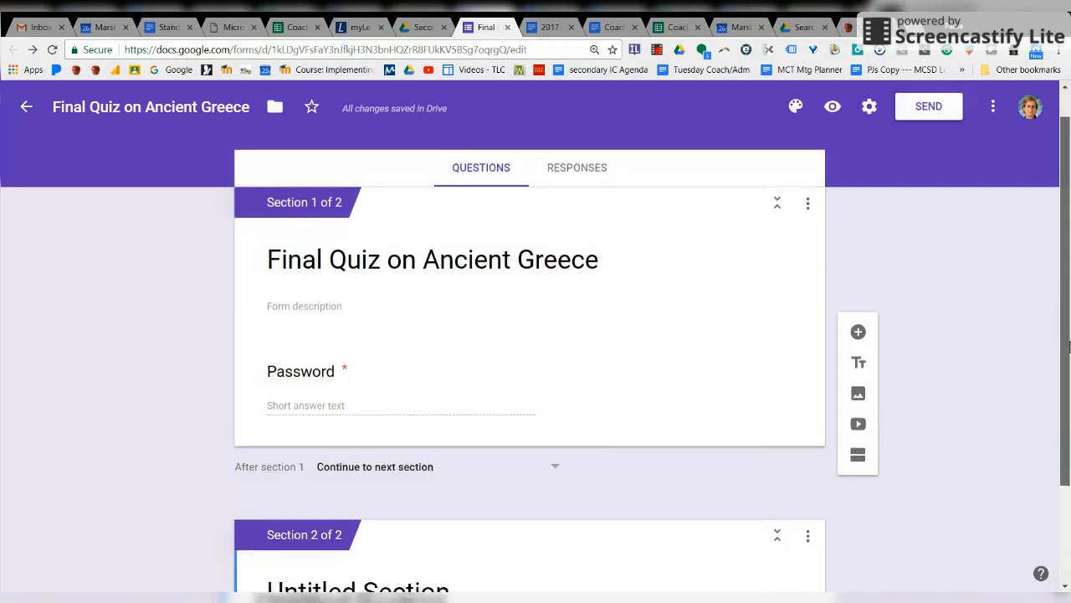
{"action": "left_click", "coordinate": [333, 460]}
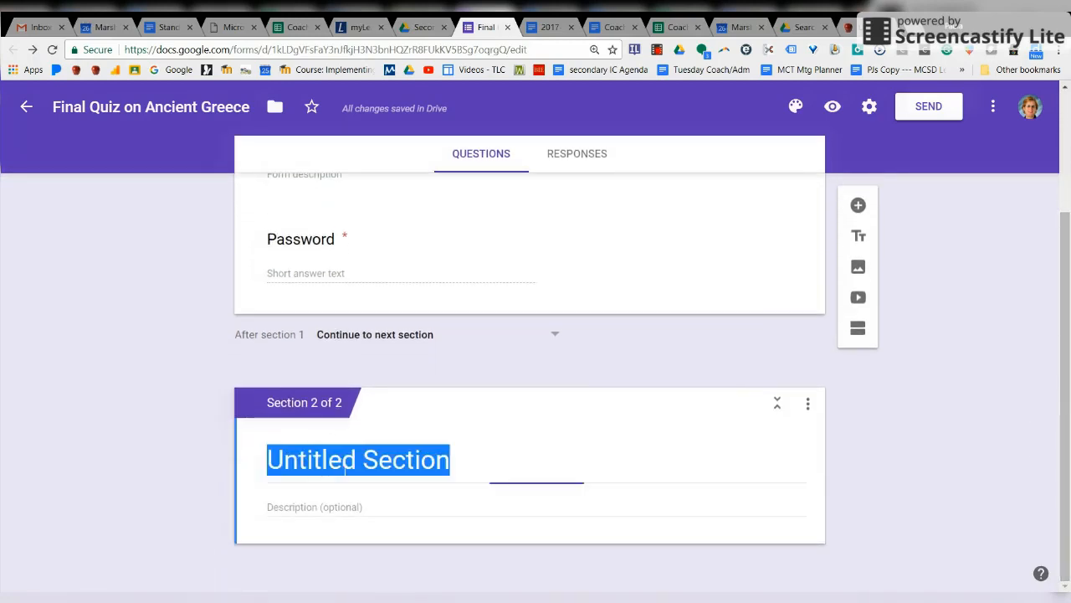
{"action": "left_click", "coordinate": [344, 474], "text": "shift"}
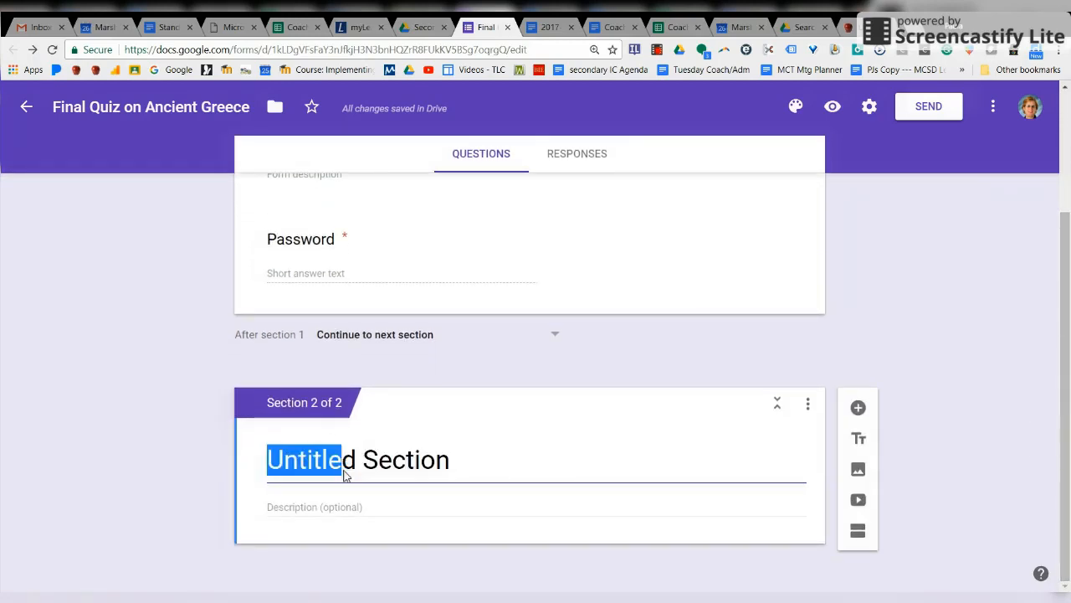
{"action": "type", "text": "Q"}
{"action": "key", "text": "BackSpace"}
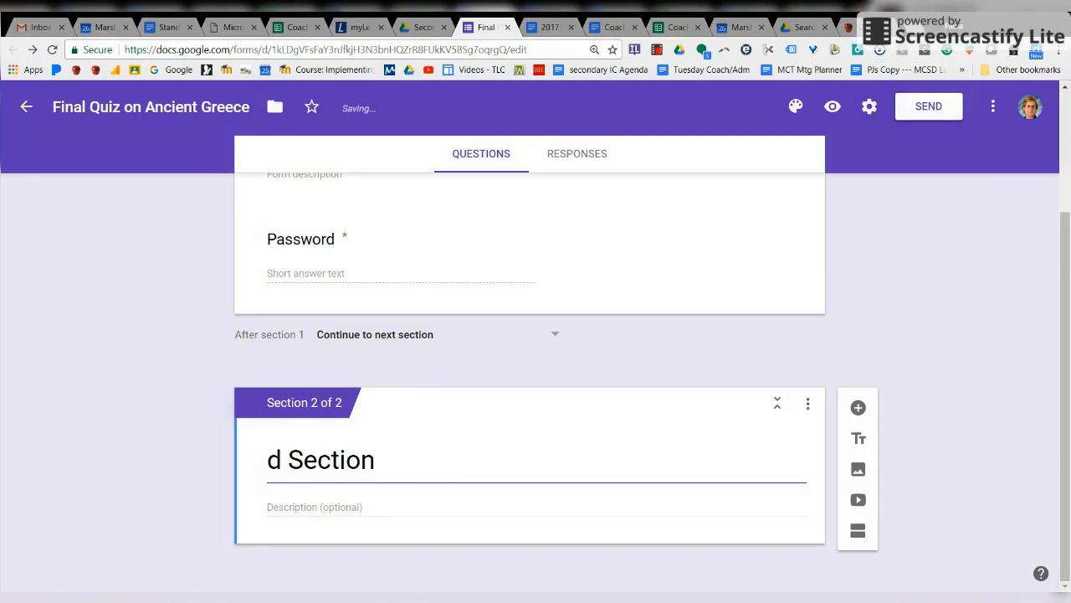
{"action": "key", "text": "shift+End"}
{"action": "type", "text": "Questions"}
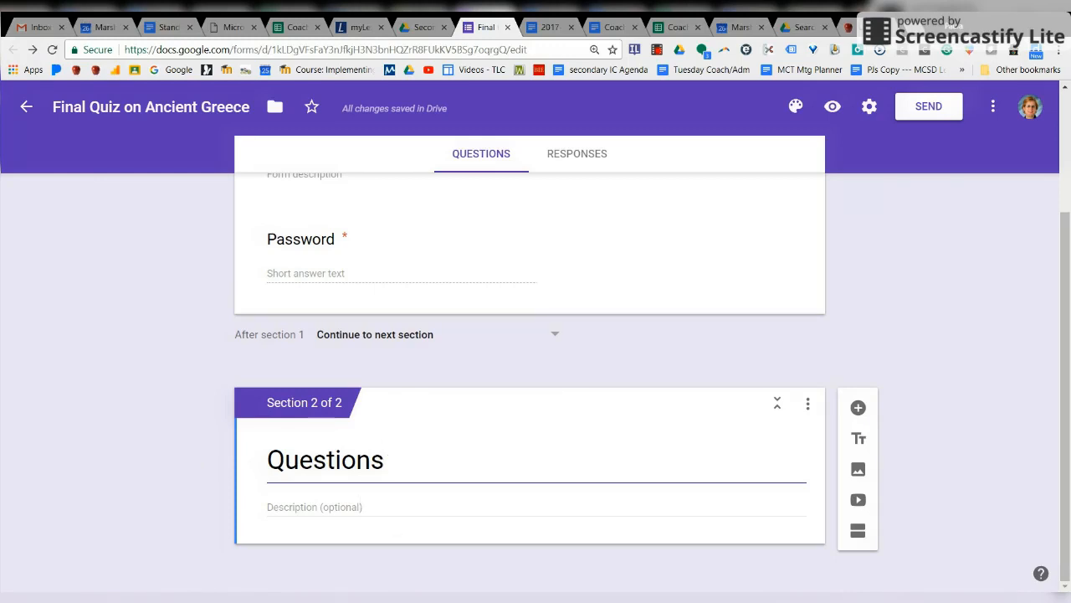
{"action": "left_click", "coordinate": [386, 512]}
{"action": "left_click", "coordinate": [1053, 393]}
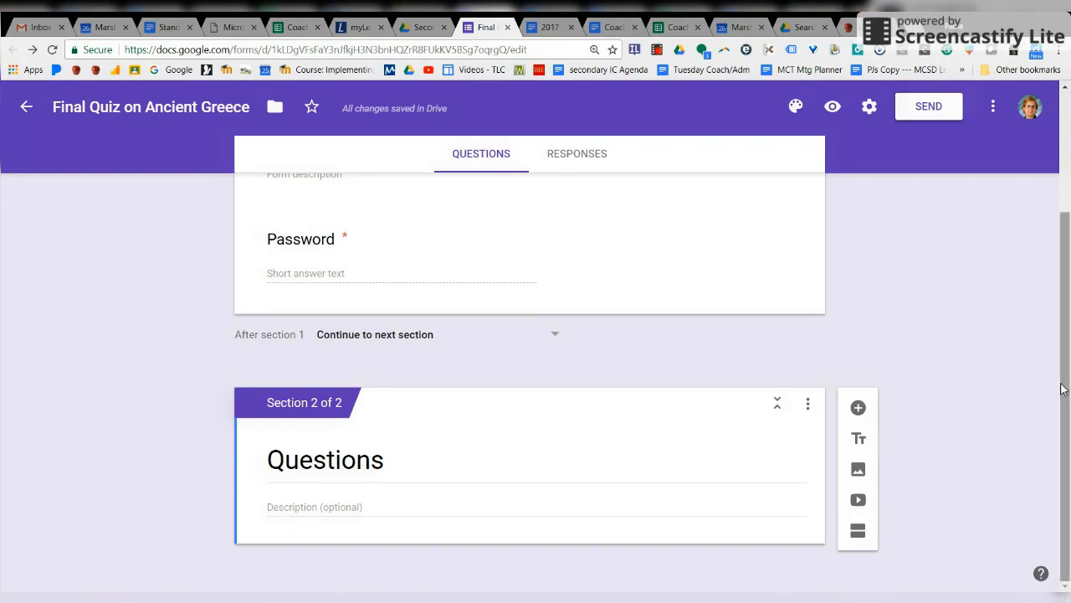
Step: Add a short-answer question to the Questions section with response validation enabled
{"action": "left_click", "coordinate": [868, 407]}
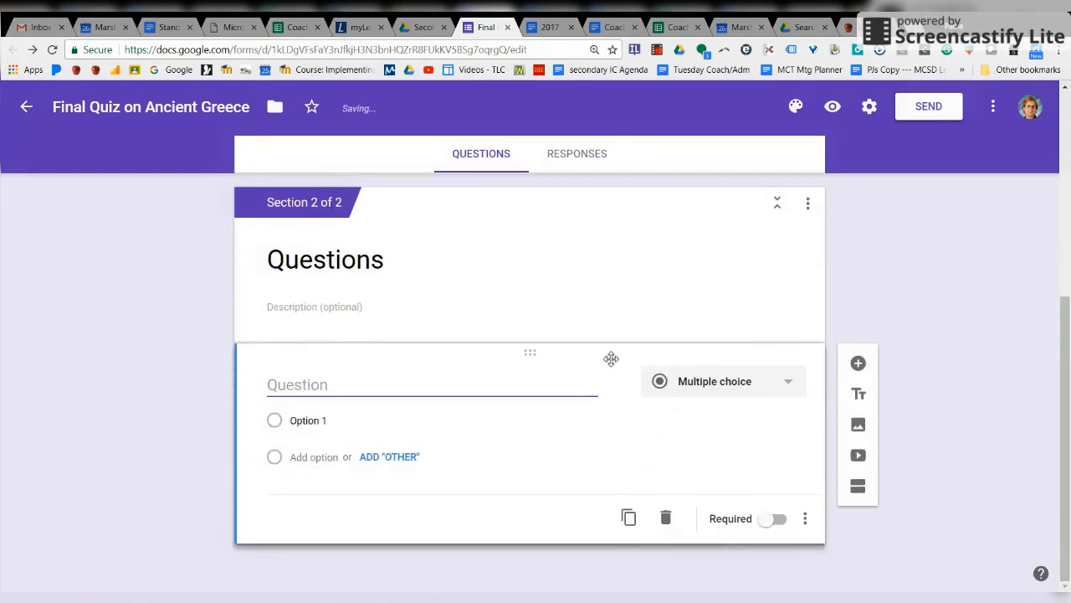
{"action": "left_click", "coordinate": [770, 393]}
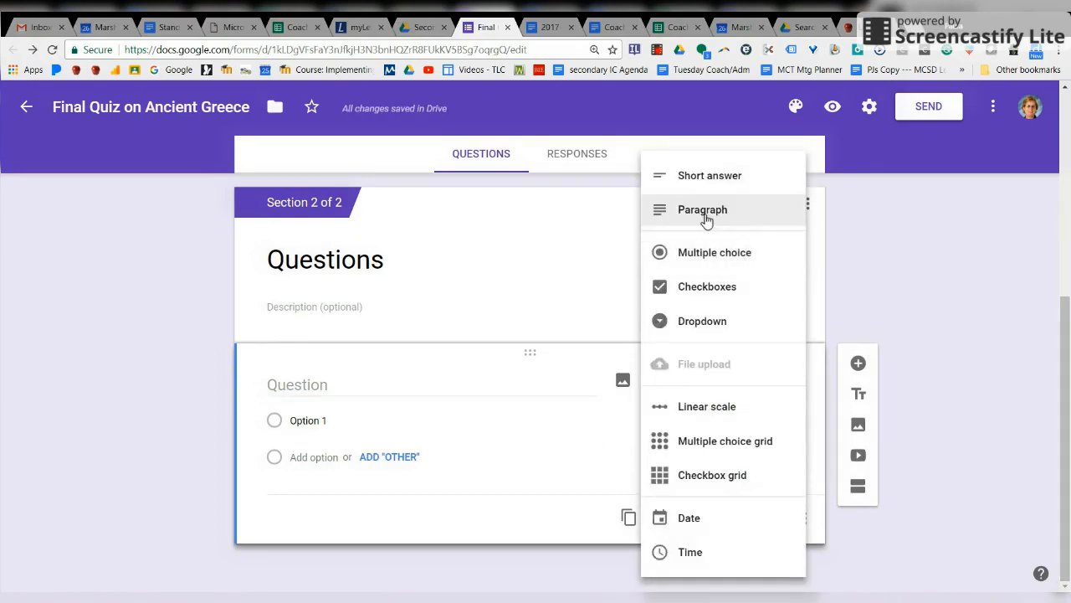
{"action": "left_click", "coordinate": [709, 176]}
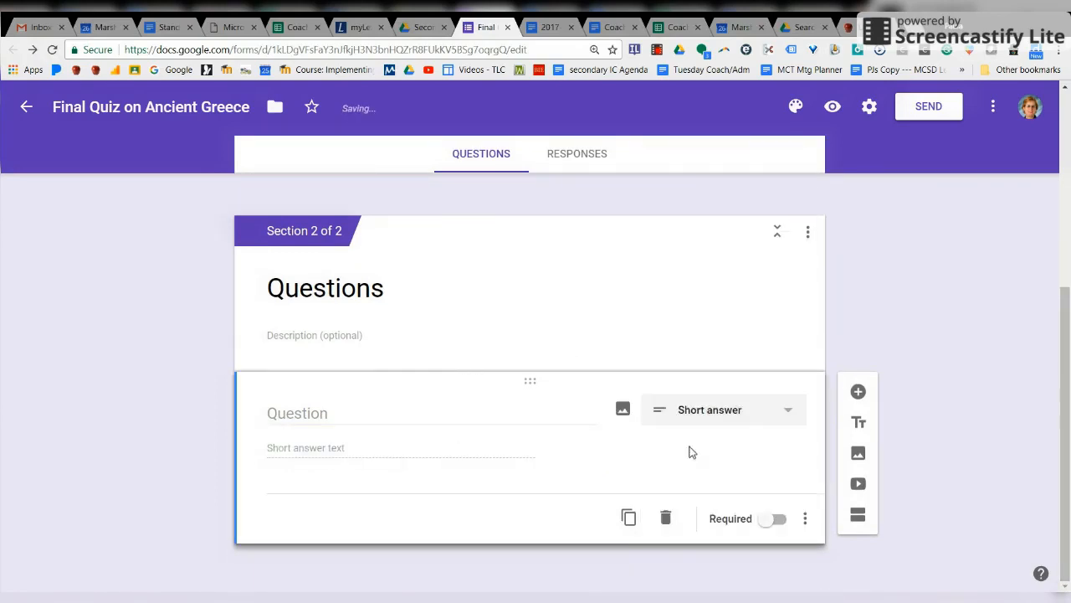
{"action": "left_click", "coordinate": [805, 518]}
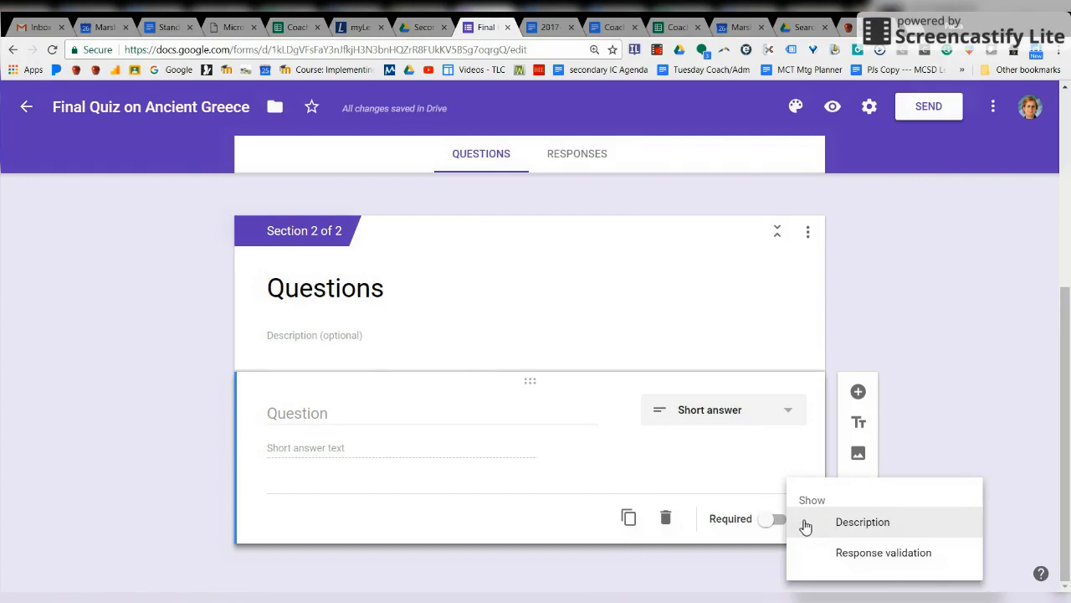
{"action": "left_click", "coordinate": [844, 554]}
Step: Title the question 'Who was the main Greek God?'
{"action": "left_click", "coordinate": [373, 421]}
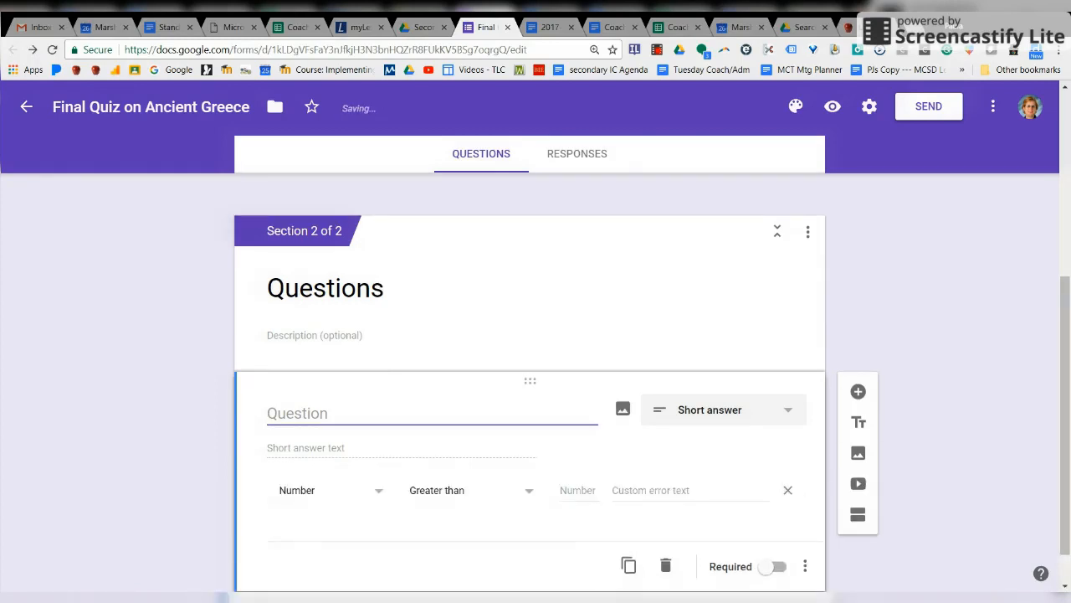
{"action": "type", "text": "Who was the "}
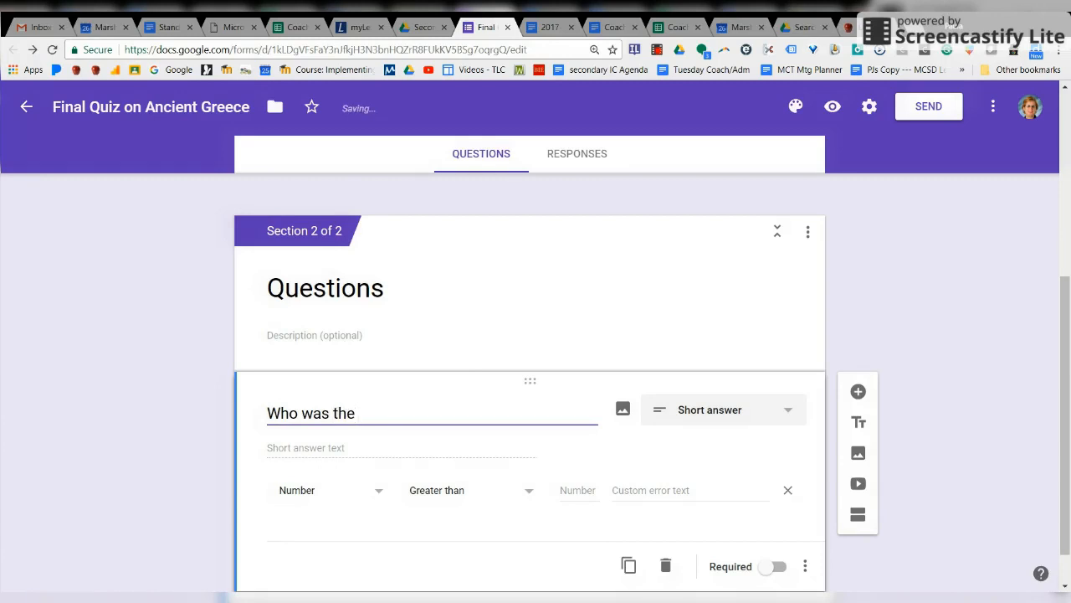
{"action": "type", "text": "main Gre"}
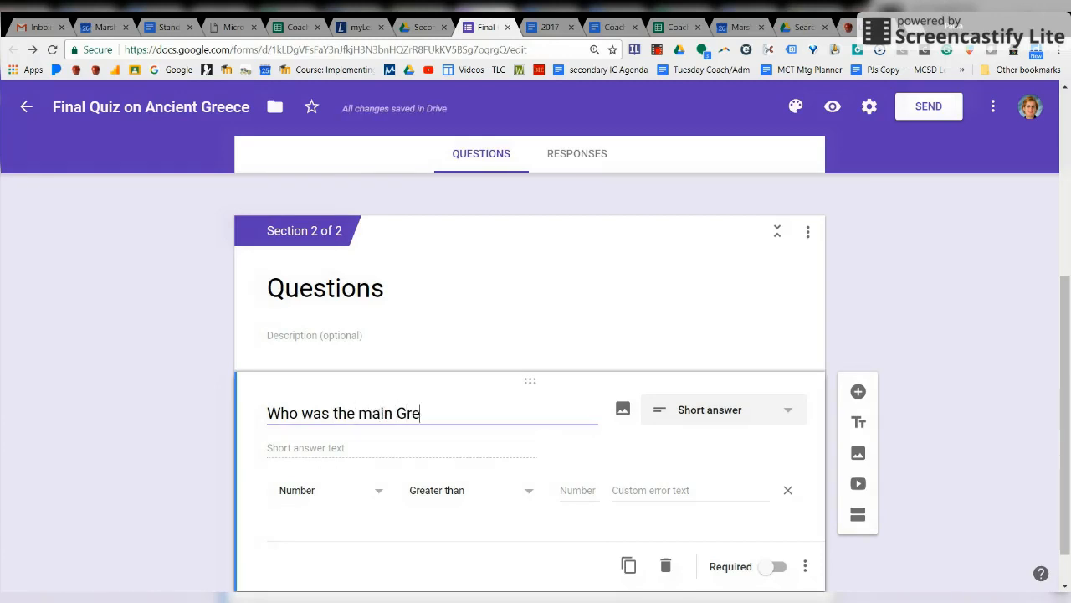
{"action": "type", "text": "ek God"}
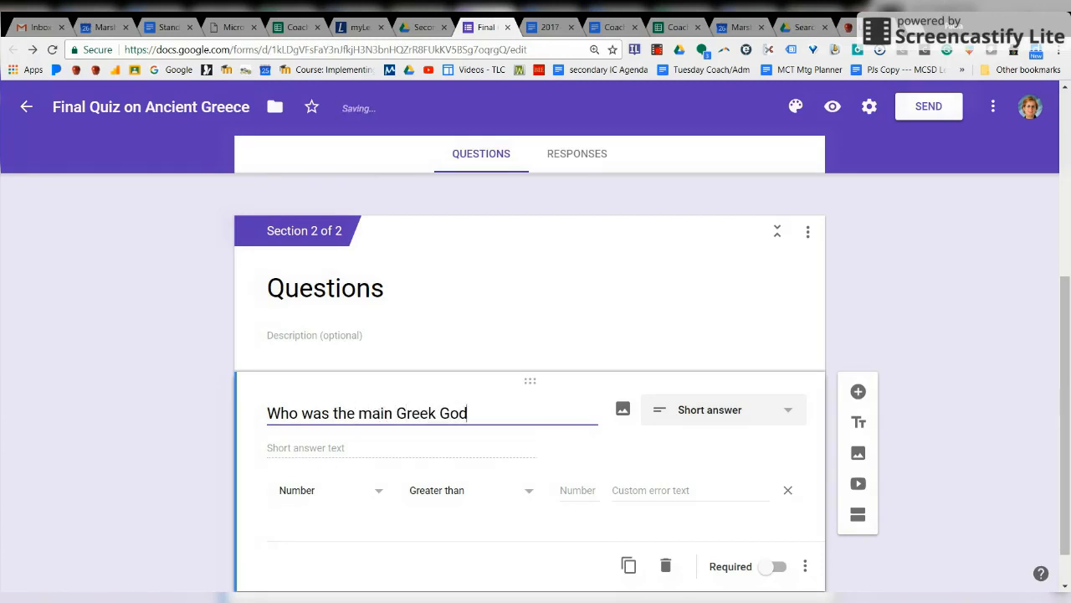
{"action": "type", "text": "?"}
{"action": "left_click", "coordinate": [328, 493]}
Step: Set the question's validation to Regular expression with the Matches condition
{"action": "left_click", "coordinate": [323, 496]}
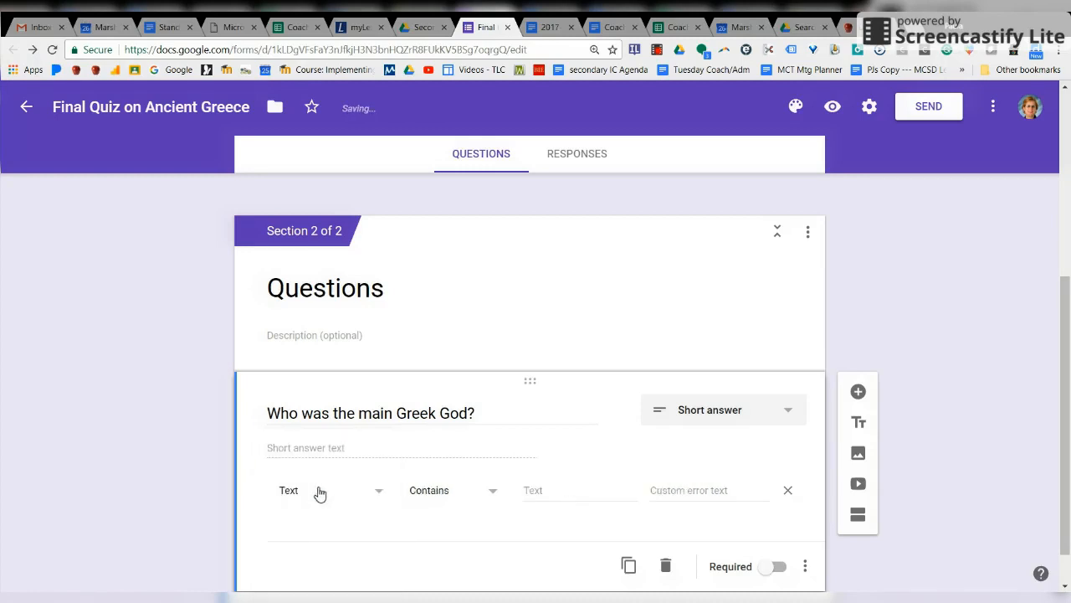
{"action": "left_click", "coordinate": [490, 498]}
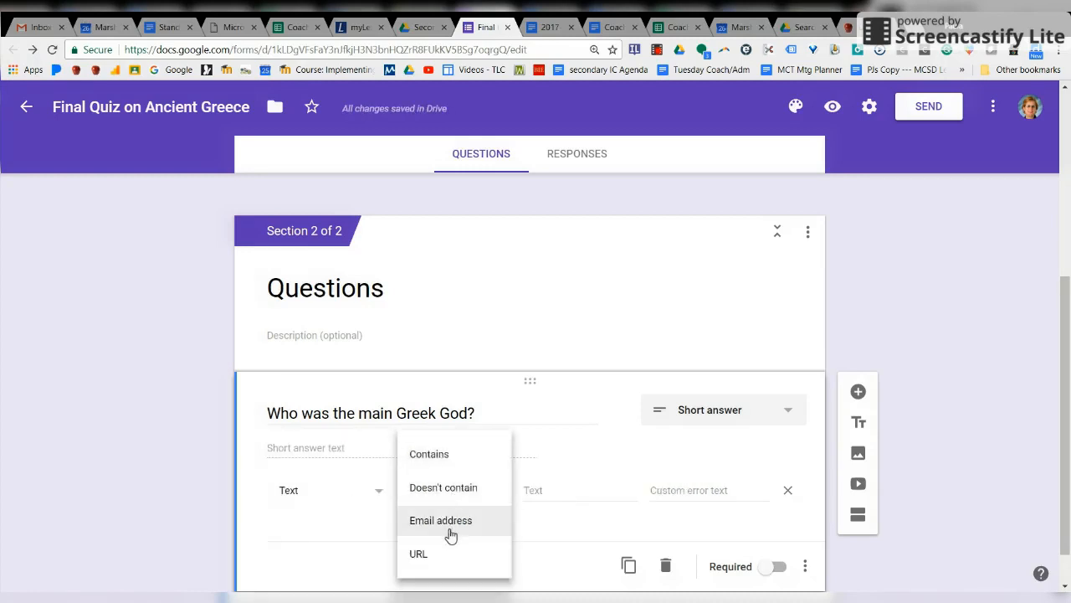
{"action": "left_click_drag", "start_coordinate": [1065, 329], "coordinate": [1064, 360]}
{"action": "left_click", "coordinate": [376, 451]}
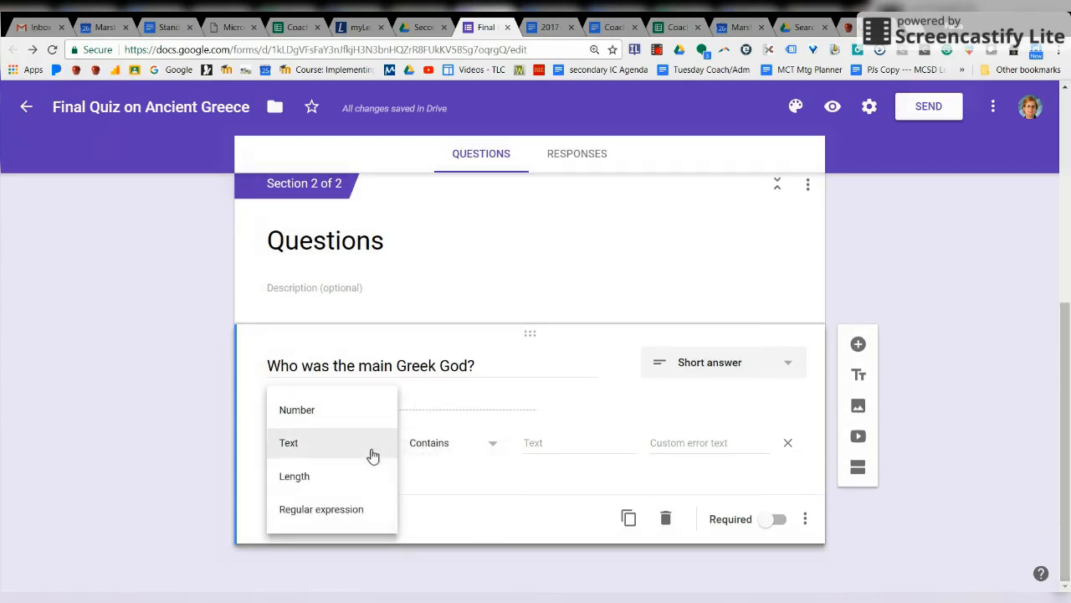
{"action": "left_click", "coordinate": [347, 514]}
{"action": "left_click", "coordinate": [491, 451]}
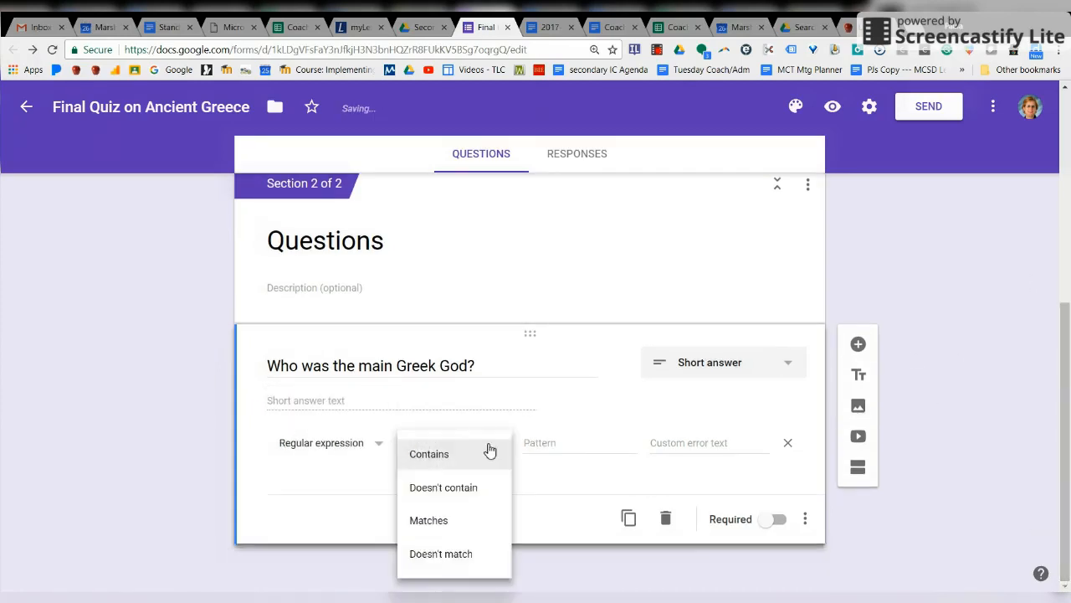
{"action": "left_click", "coordinate": [463, 524]}
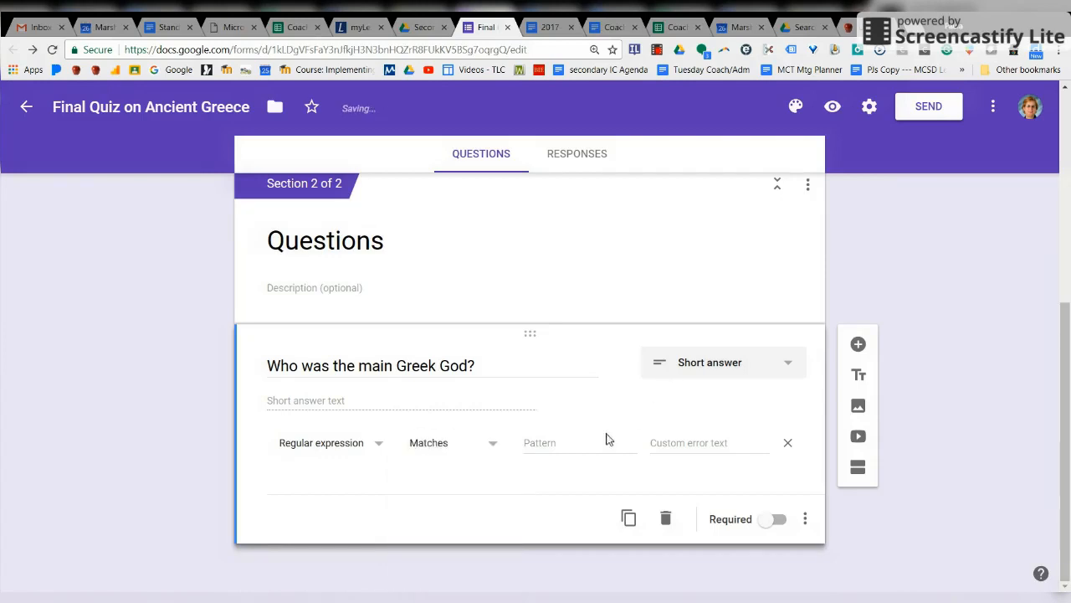
Step: Enter 'Zeus' as the pattern and 'God with Thunderbolt' as error text, and make it required
{"action": "left_click", "coordinate": [590, 443]}
{"action": "type", "text": "Zeus"}
{"action": "left_click", "coordinate": [653, 443]}
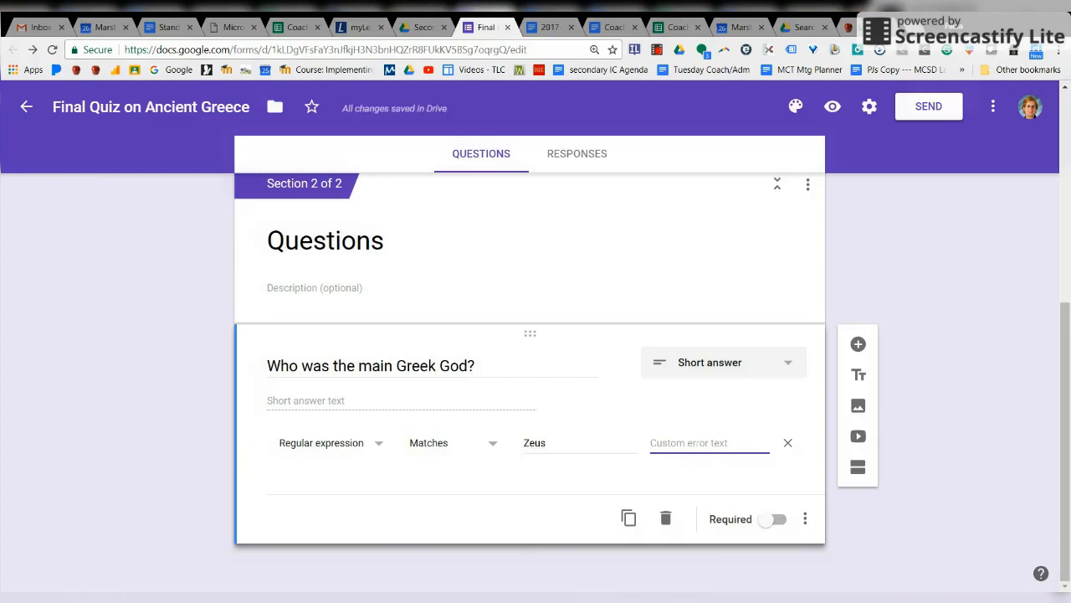
{"action": "type", "text": "God with Thun"}
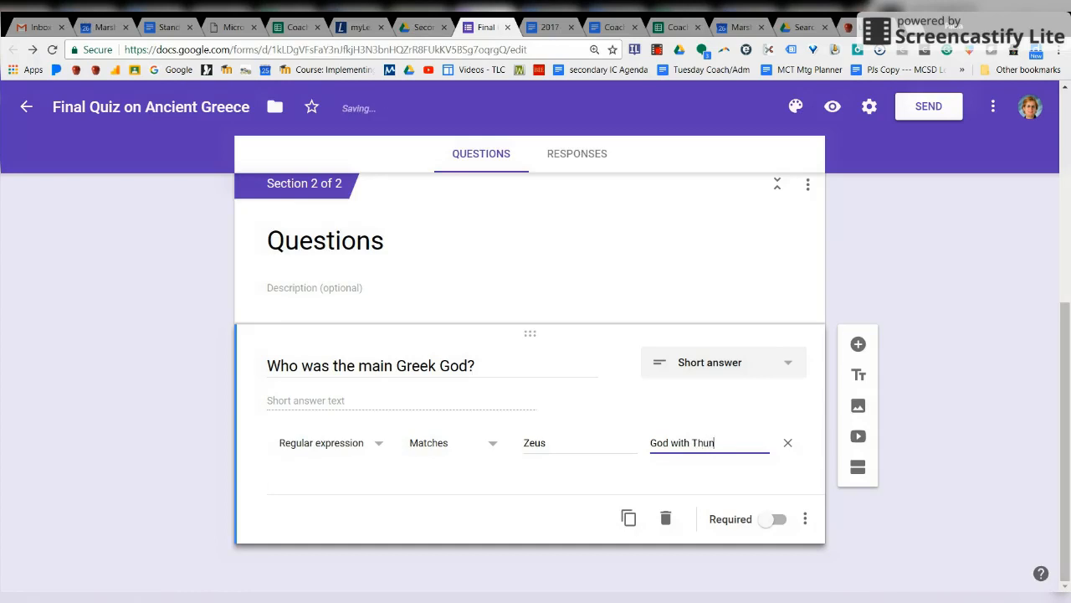
{"action": "type", "text": "derbolt"}
{"action": "left_click", "coordinate": [775, 520]}
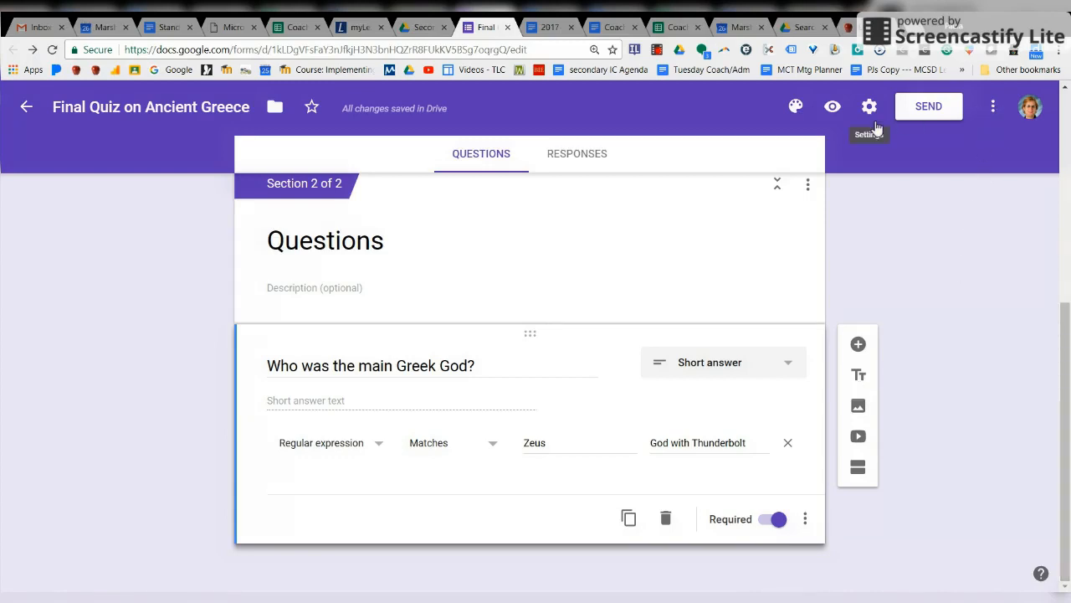
{"action": "left_click", "coordinate": [832, 106]}
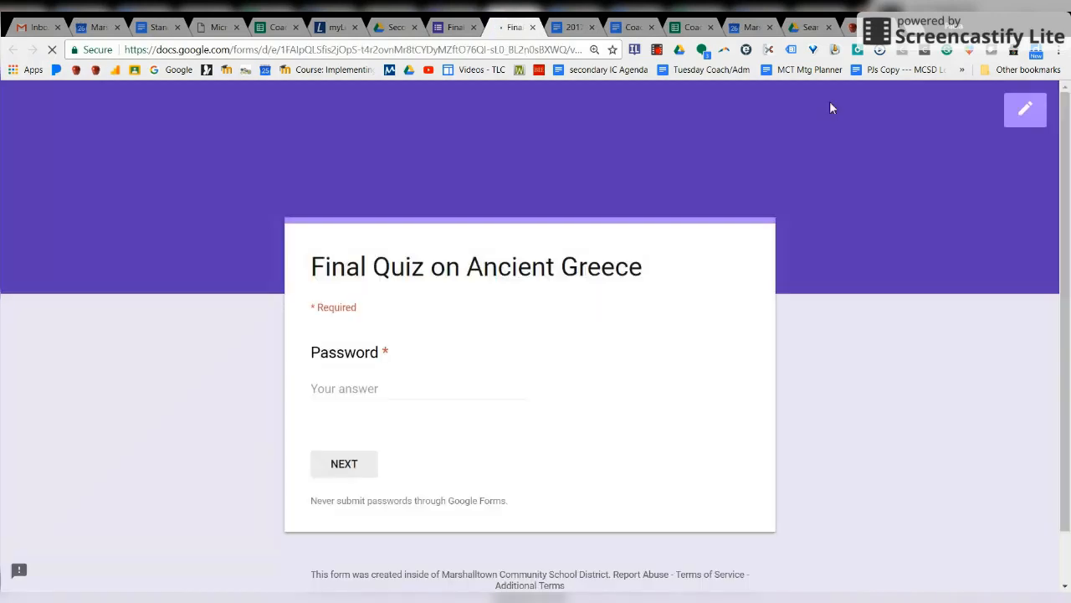
Step: Copy the quiz password from the Password question's validation and paste it into the preview
{"action": "left_click", "coordinate": [410, 395]}
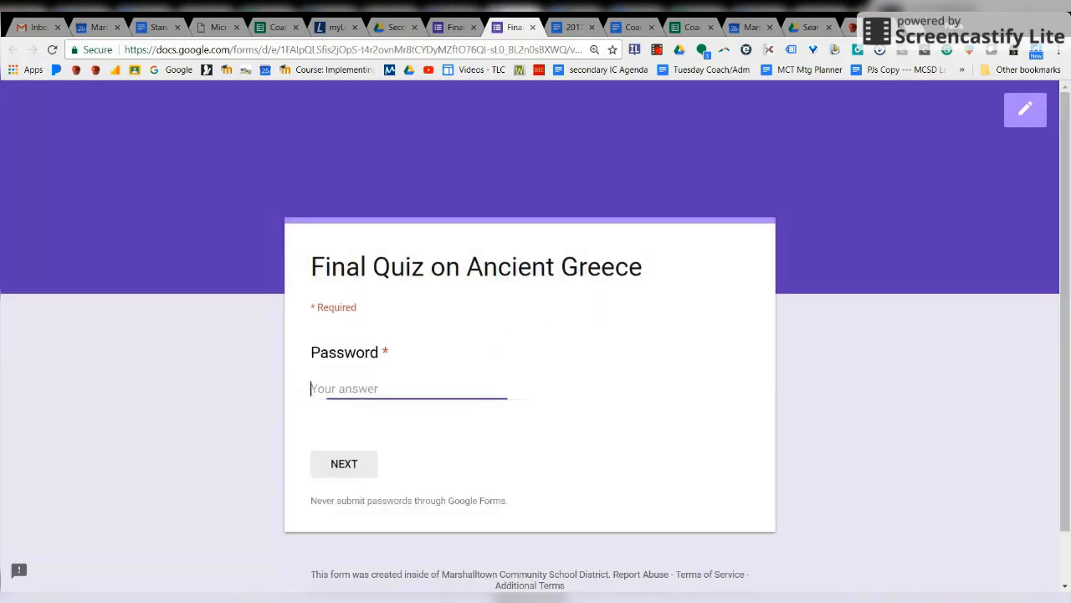
{"action": "left_click", "coordinate": [456, 27]}
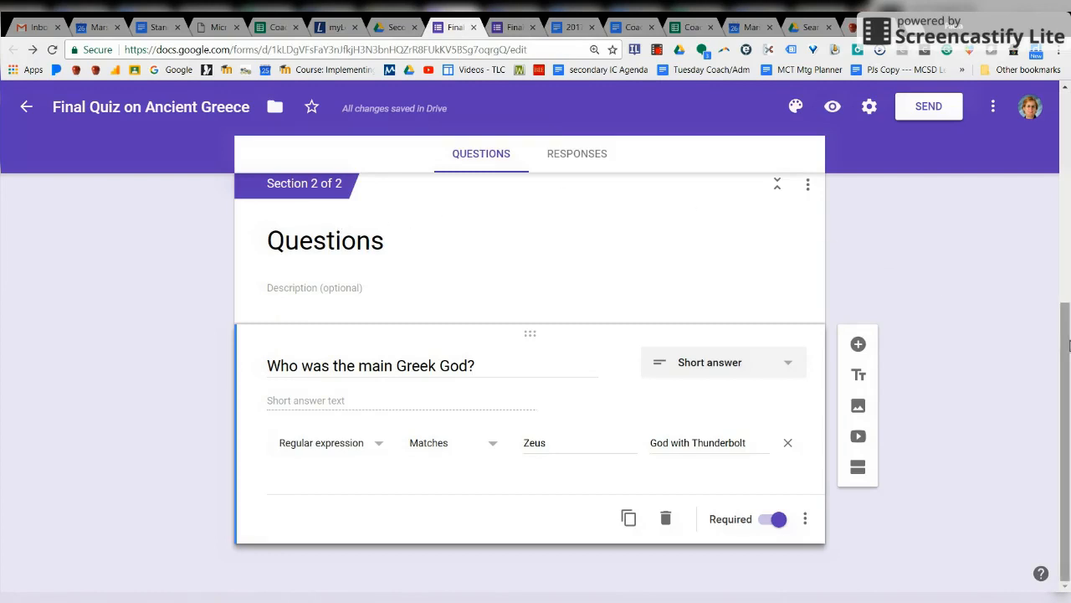
{"action": "left_click_drag", "start_coordinate": [1065, 346], "coordinate": [1066, 207]}
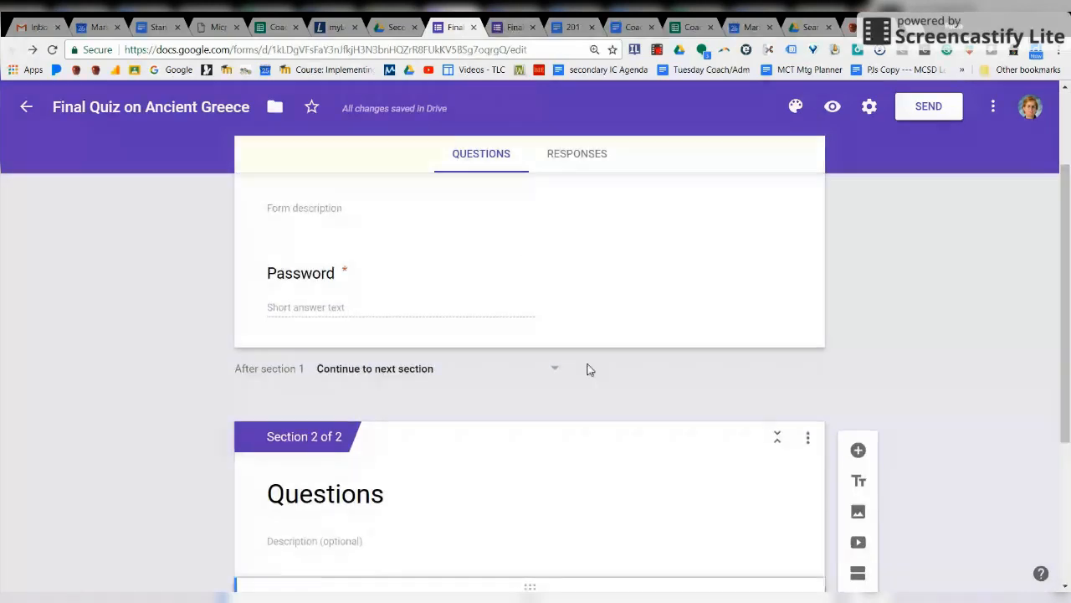
{"action": "left_click", "coordinate": [553, 301]}
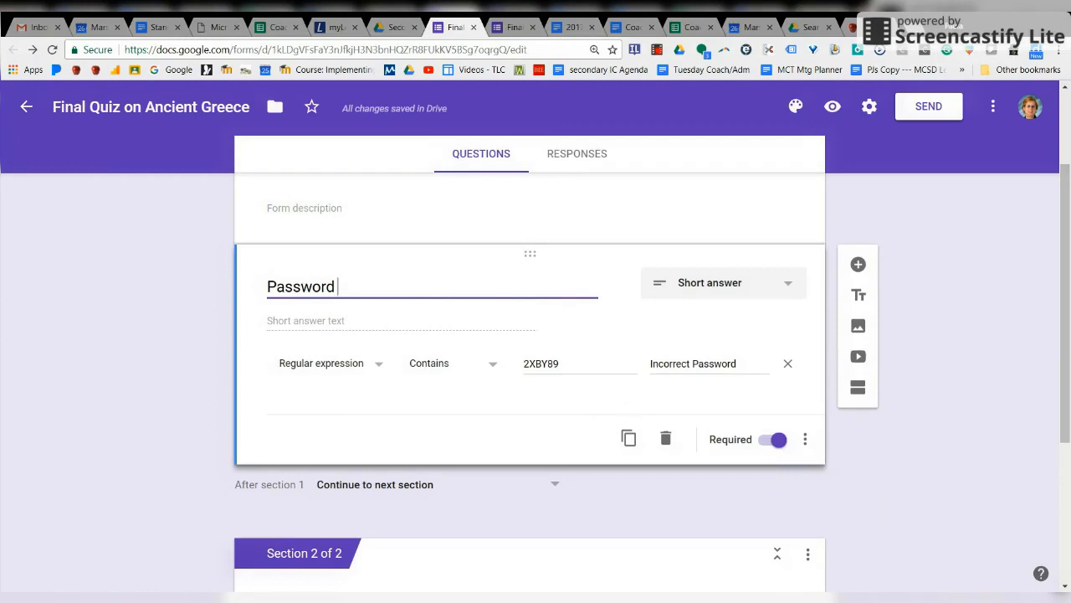
{"action": "left_click_drag", "start_coordinate": [563, 365], "coordinate": [478, 377]}
{"action": "key", "text": "ctrl+c"}
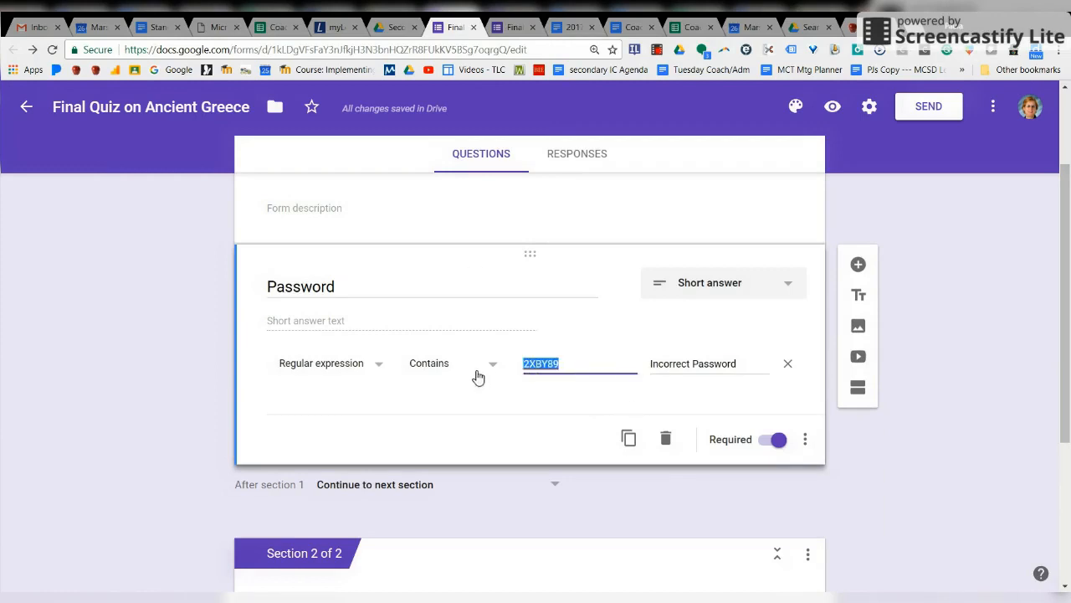
{"action": "left_click", "coordinate": [512, 27]}
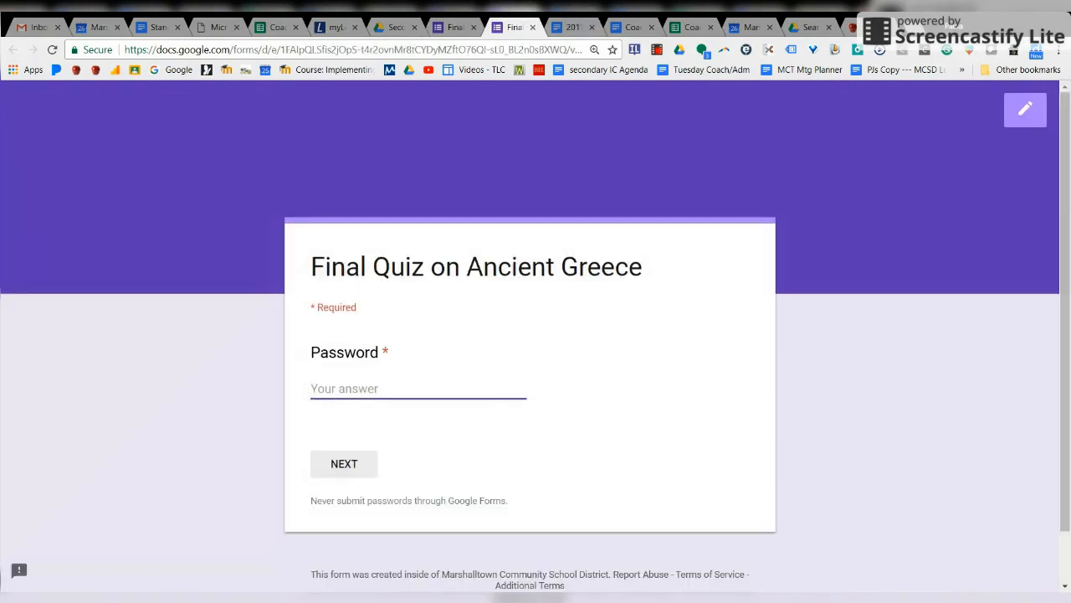
{"action": "key", "text": "ctrl+v"}
Step: Advance to the Questions section and test the wrong answer 'Hera'
{"action": "left_click", "coordinate": [339, 468]}
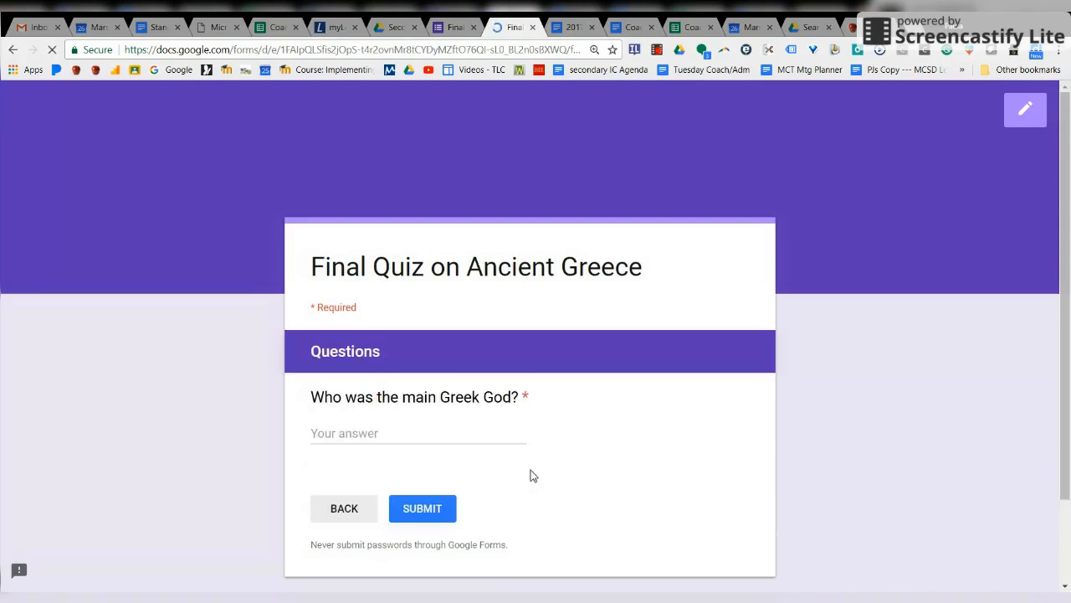
{"action": "left_click", "coordinate": [442, 441]}
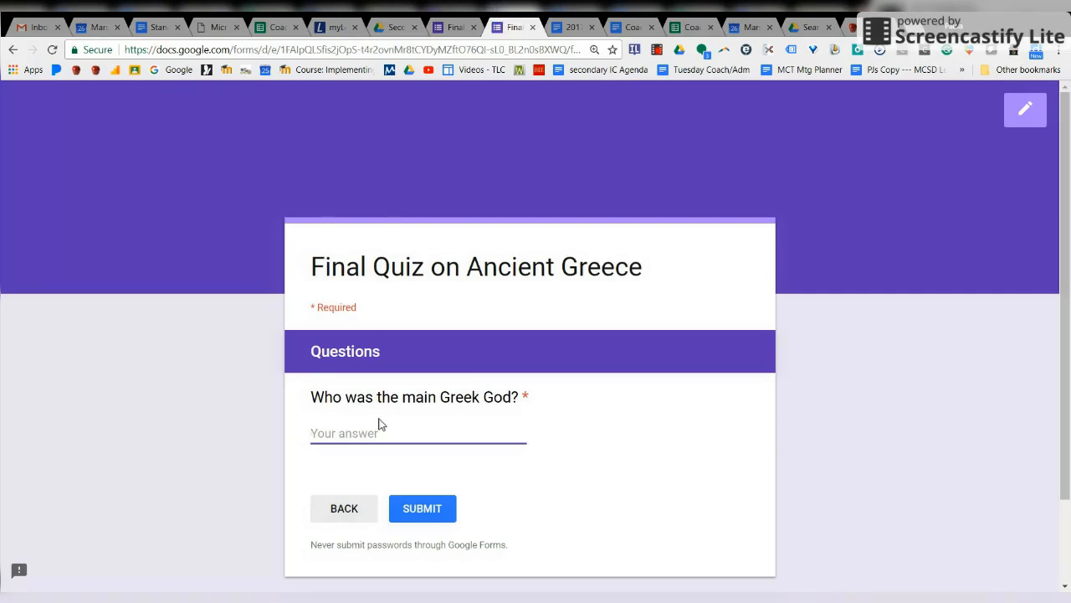
{"action": "type", "text": "Hera"}
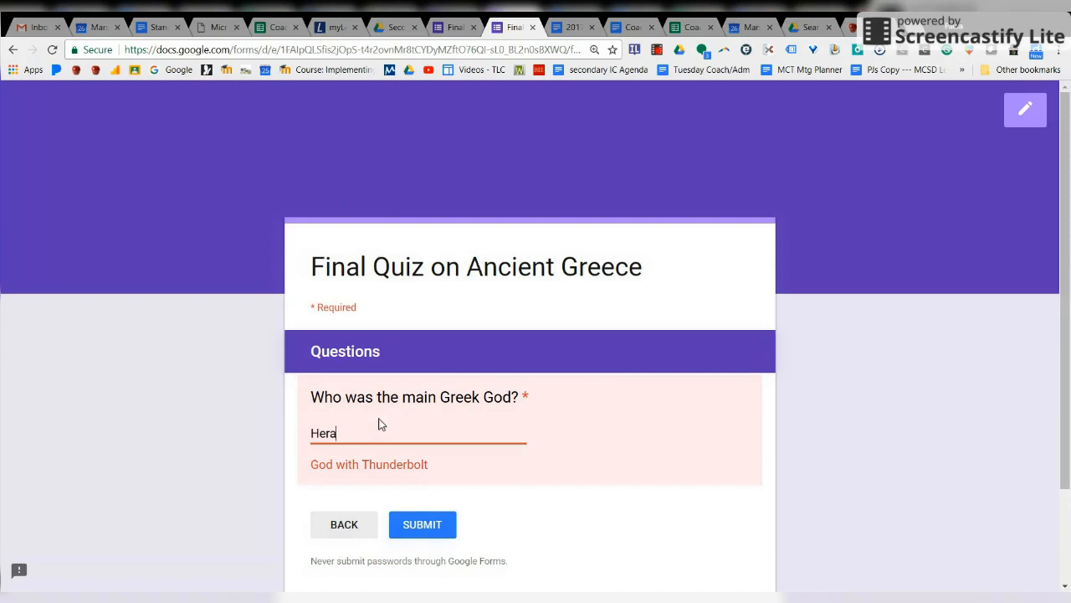
{"action": "key", "text": "BackSpace"}
{"action": "key", "text": "BackSpace"}
{"action": "key", "text": "BackSpace"}
{"action": "key", "text": "BackSpace"}
Step: Correct the Greek God answer to 'Zeus' and submit the response
{"action": "type", "text": "Zeuses"}
{"action": "key", "text": "BackSpace"}
{"action": "type", "text": "eus"}
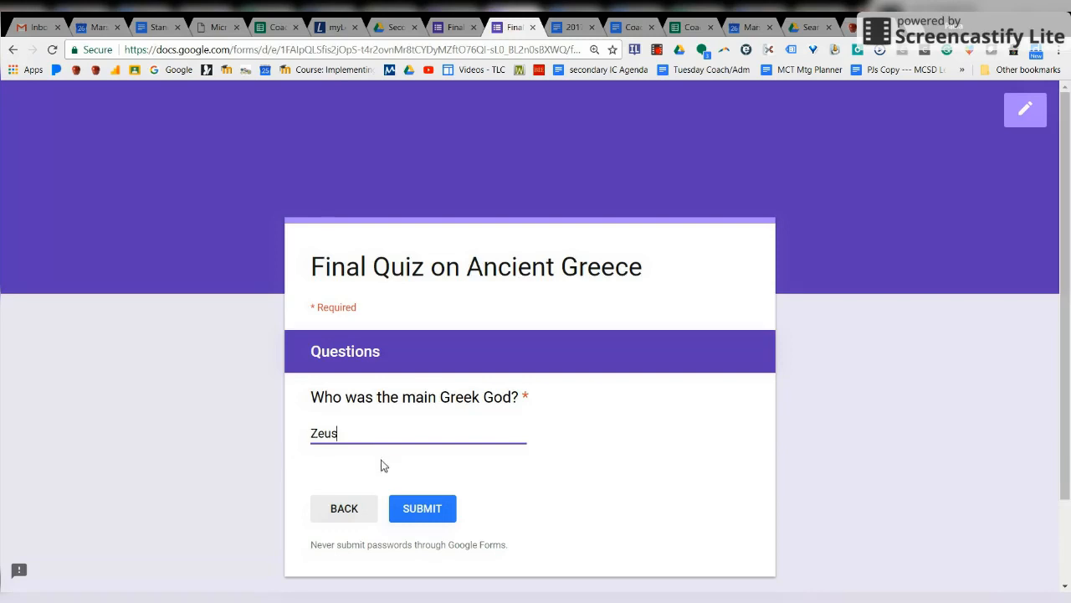
{"action": "left_click", "coordinate": [433, 512]}
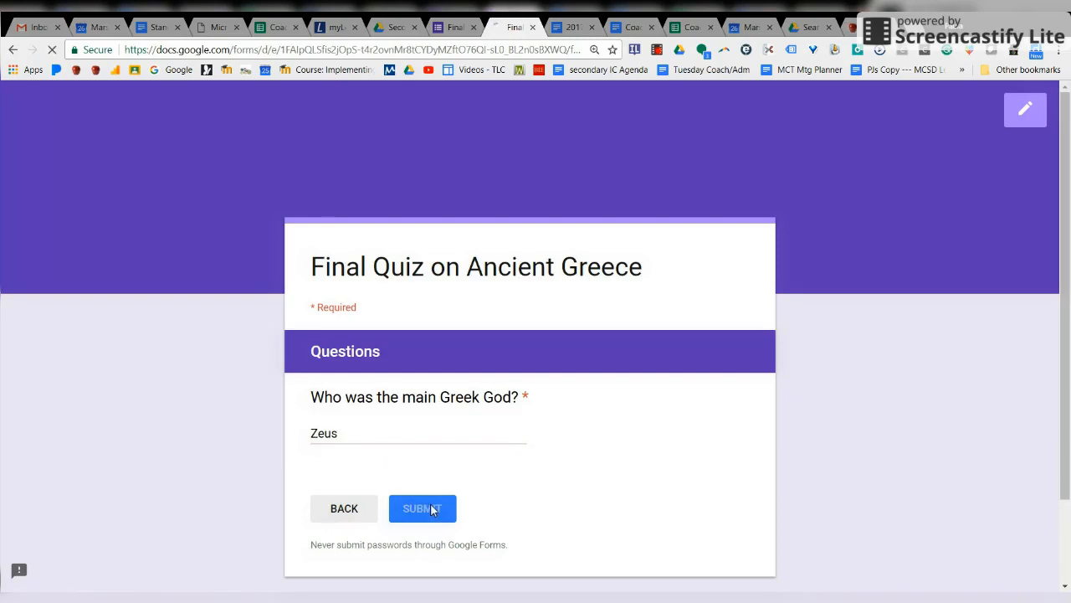